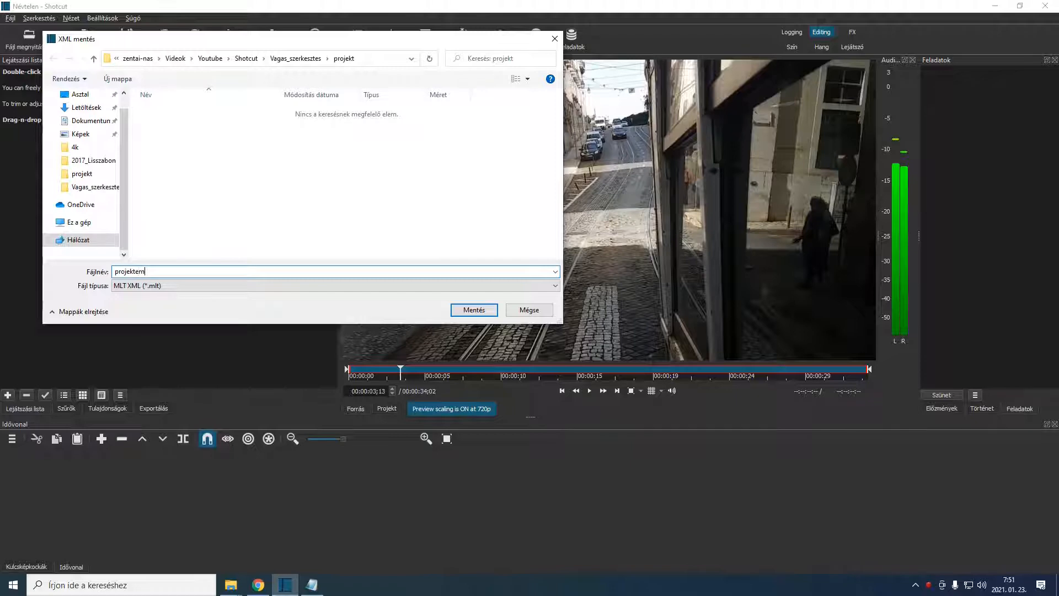
Save the project as projektem in the projekt folder.
key("Return")
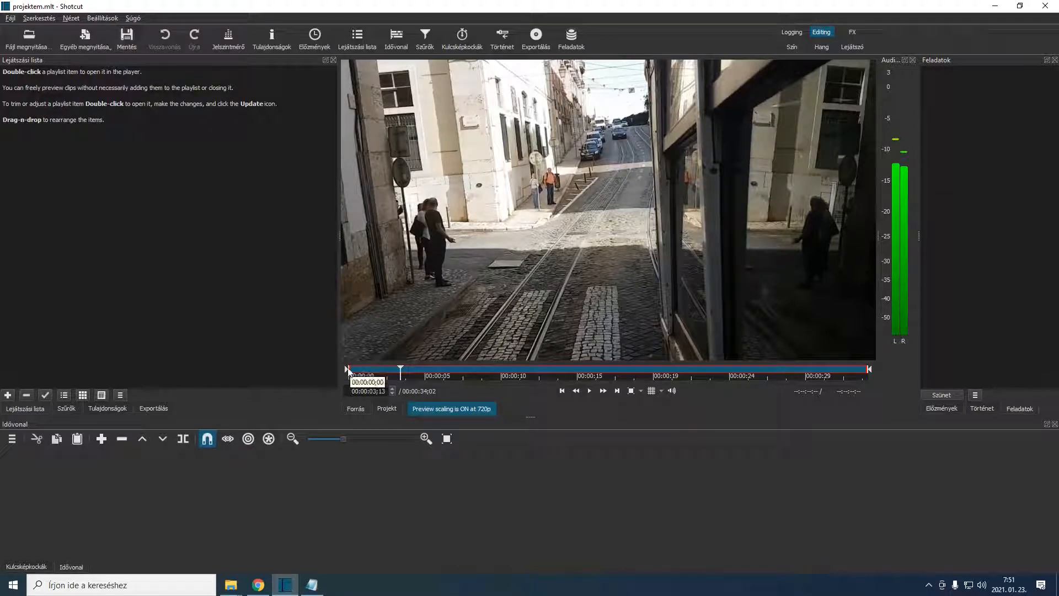
Trim the open street clip to run from 00:00:05;05 to 00:00:14;29 and append it to the playlist.
left_click_drag(347, 369, 472, 369)
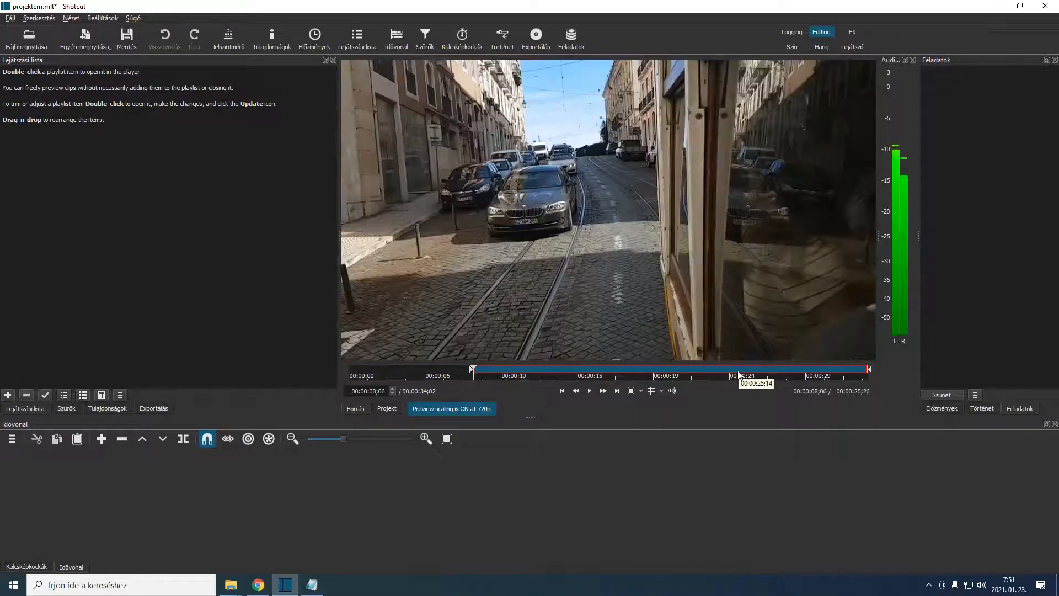
left_click_drag(869, 369, 598, 370)
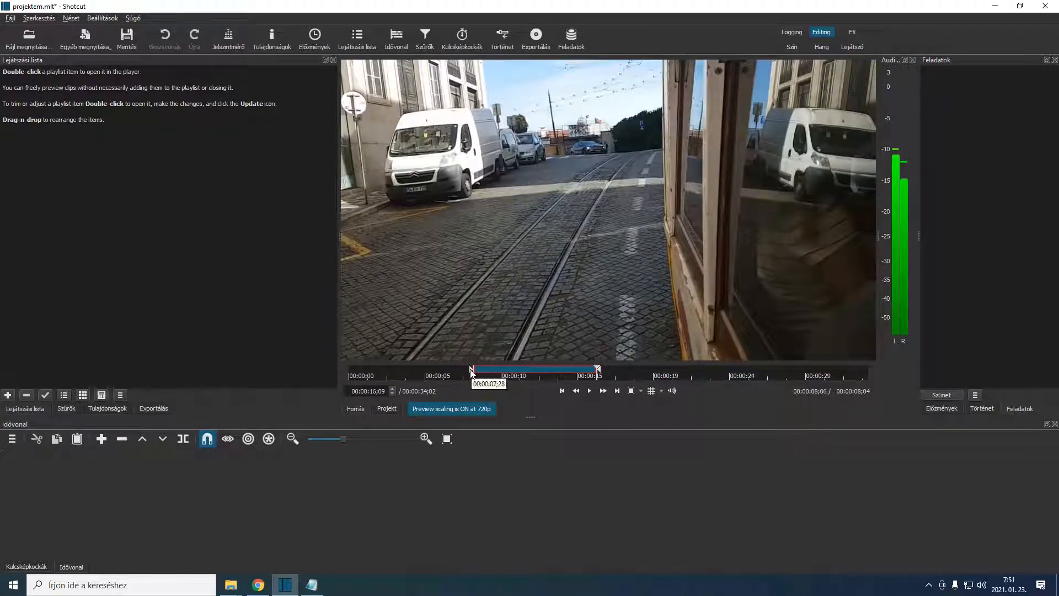
left_click_drag(473, 369, 428, 370)
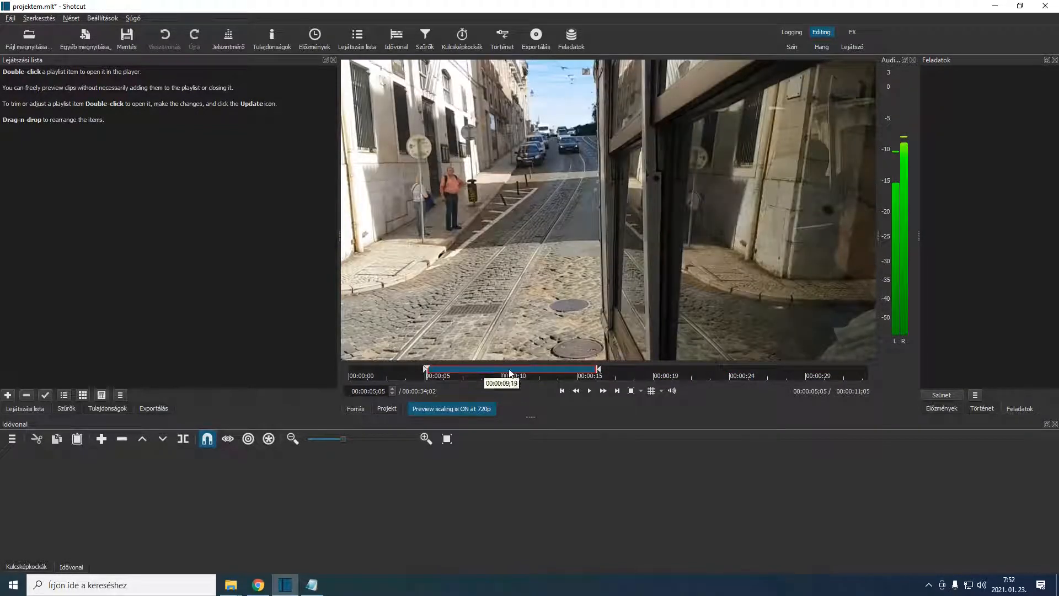
mouse_move(598, 371)
left_mouse_down()
mouse_move(561, 374)
mouse_move(578, 374)
left_mouse_up()
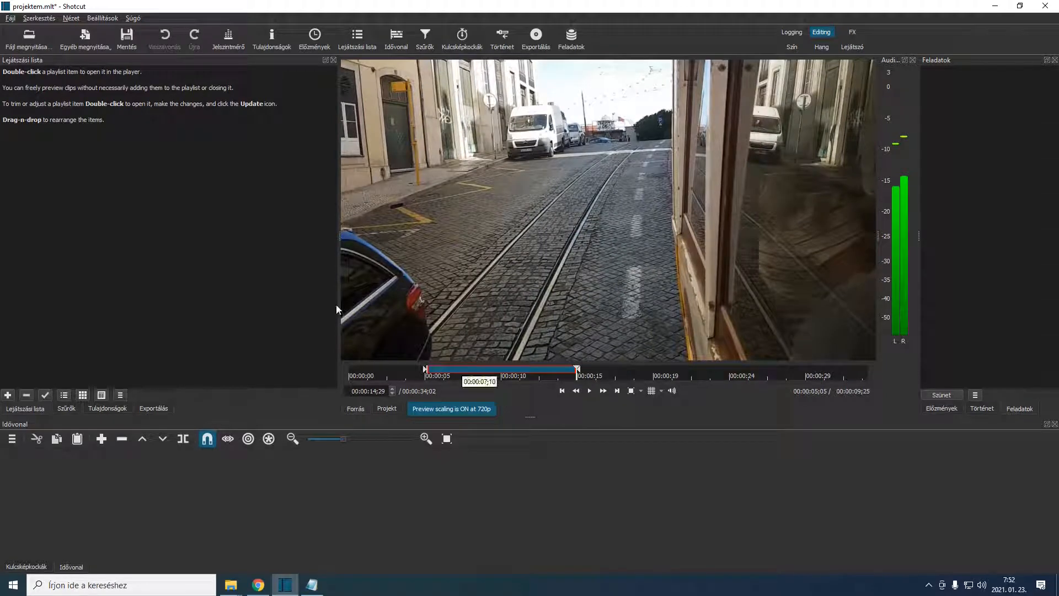
left_click(7, 395)
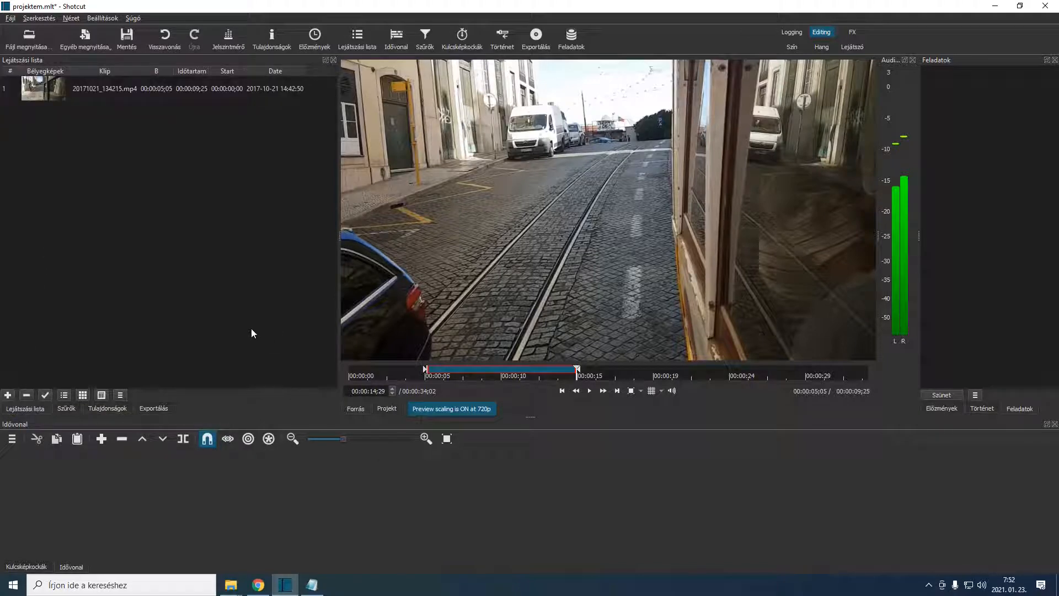
Open the video 20171023_140210 from the projekt folder and pause its playback.
left_click(22, 36)
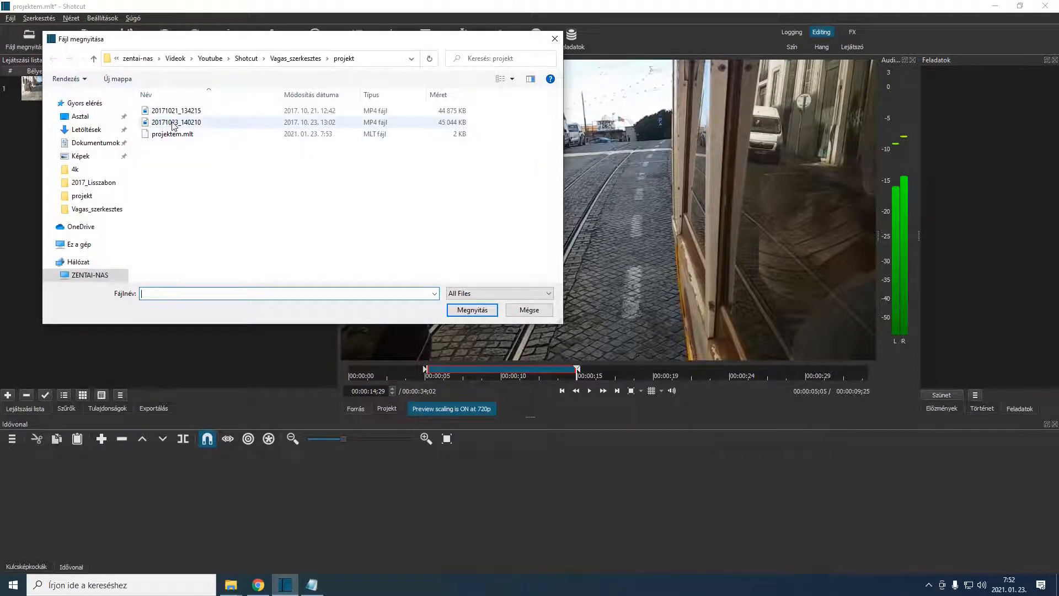
double_click(172, 122)
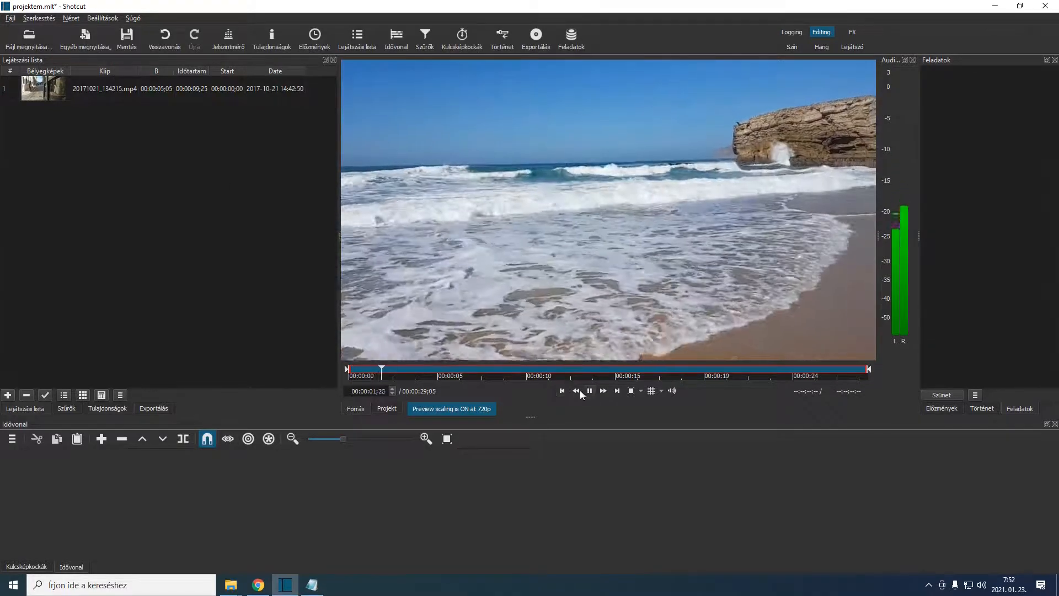
left_click(590, 391)
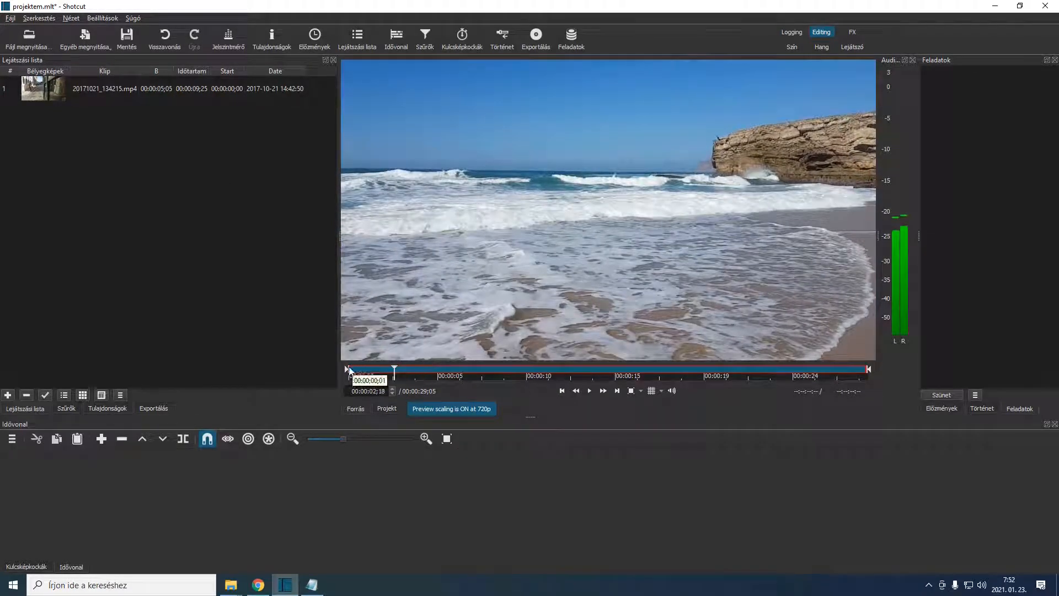
Trim the beach clip to run from 00:00:15;09 to about 00:00:21;09 and append it to the playlist.
left_click_drag(346, 369, 621, 369)
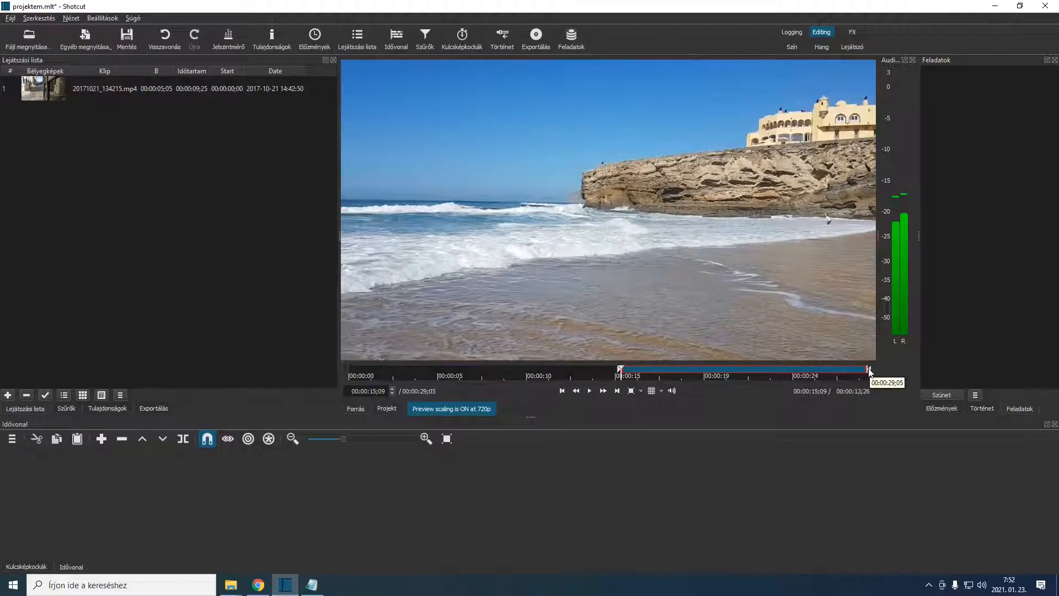
mouse_move(868, 368)
left_mouse_down()
mouse_move(716, 373)
mouse_move(730, 367)
left_mouse_up()
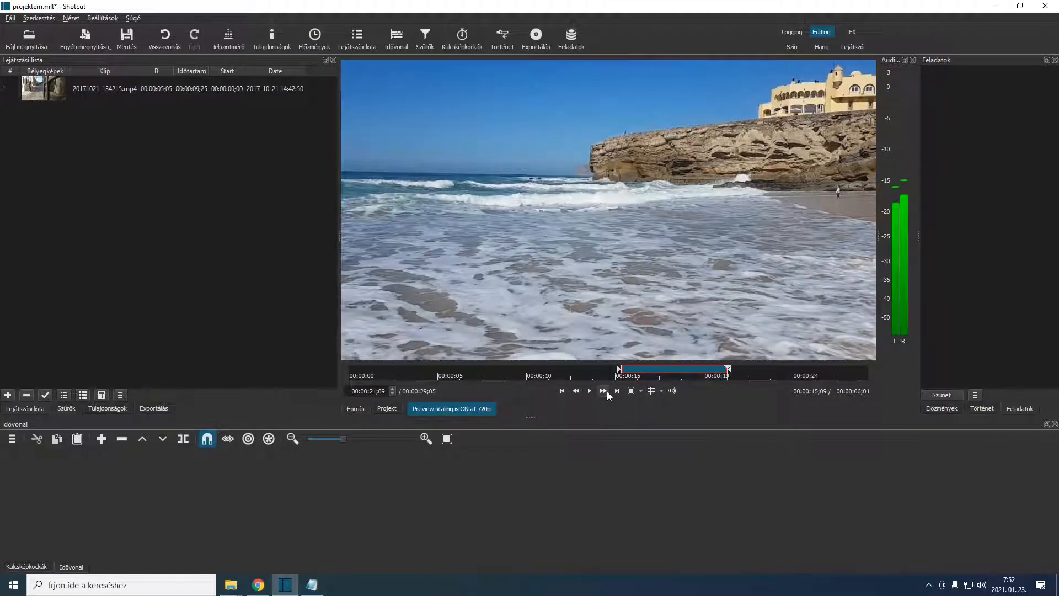
left_click(8, 395)
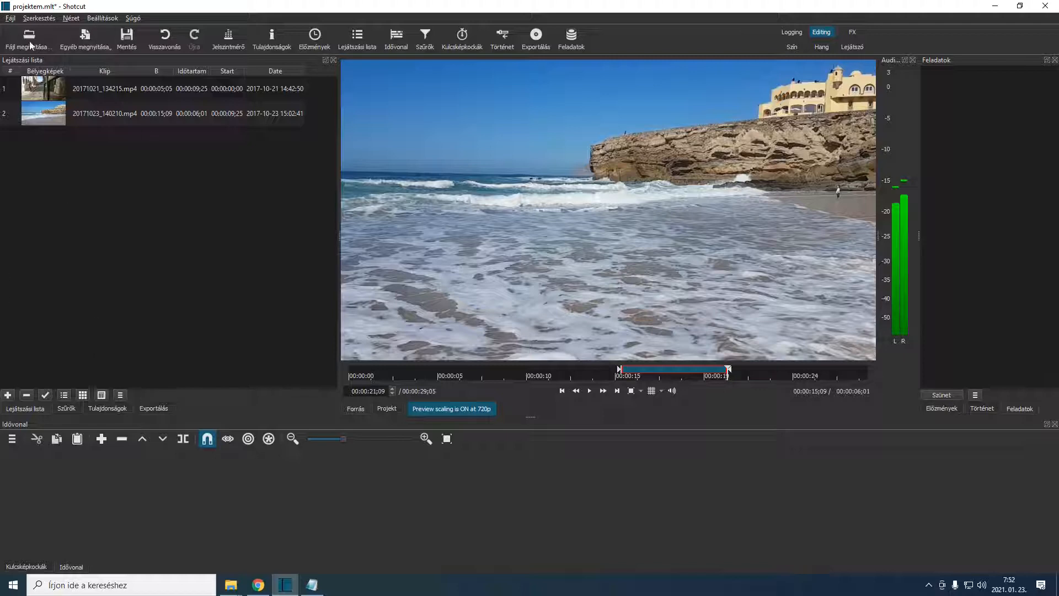
Place the playlist clip 20171021_134215.mp4 at the start of the timeline on a video track.
left_click(36, 91)
left_click_drag(35, 91, 147, 482)
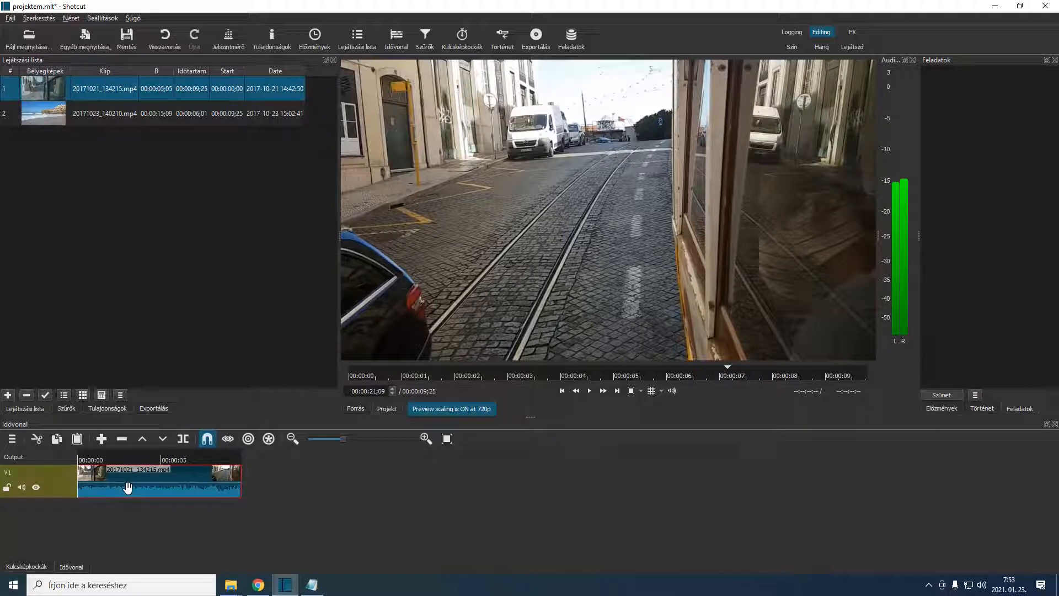
left_click_drag(80, 466, 106, 461)
Add a second video track and an audio track to the timeline.
left_click(12, 441)
mouse_move(20, 465)
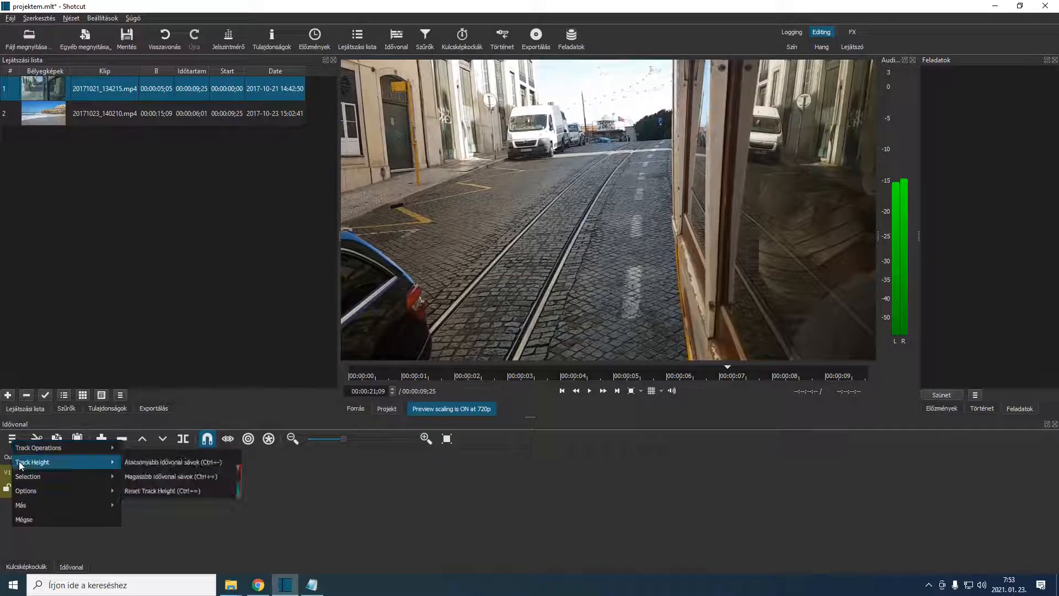
mouse_move(104, 447)
left_click(150, 464)
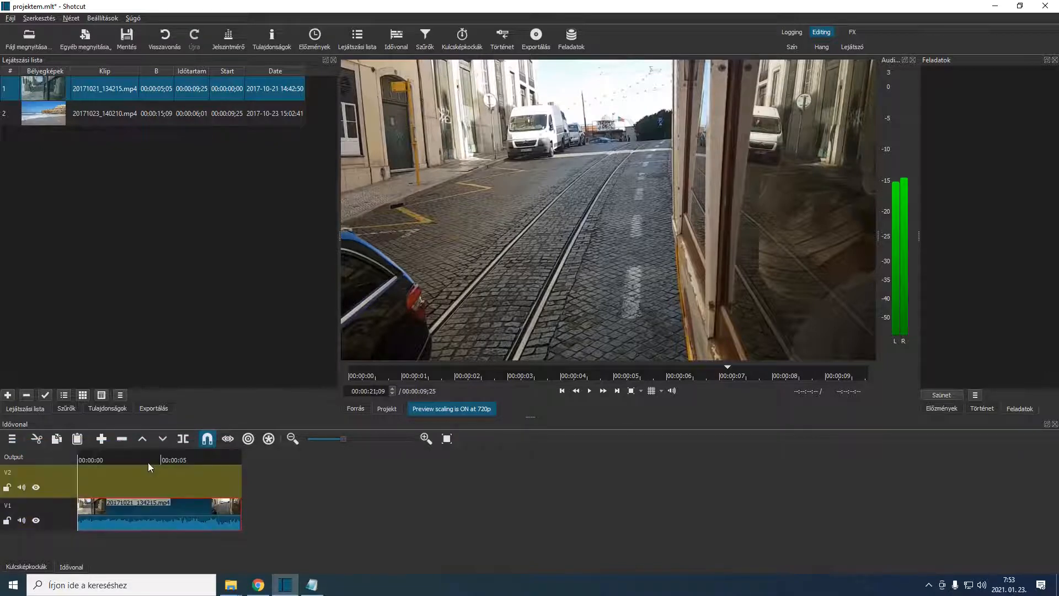
left_click(5, 437)
mouse_move(36, 446)
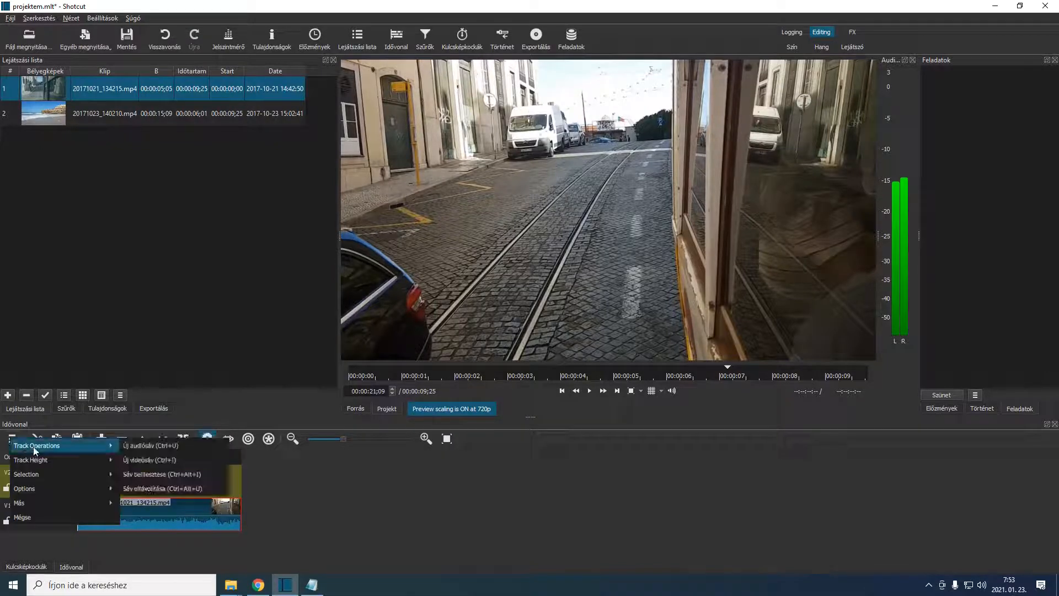
left_click(146, 448)
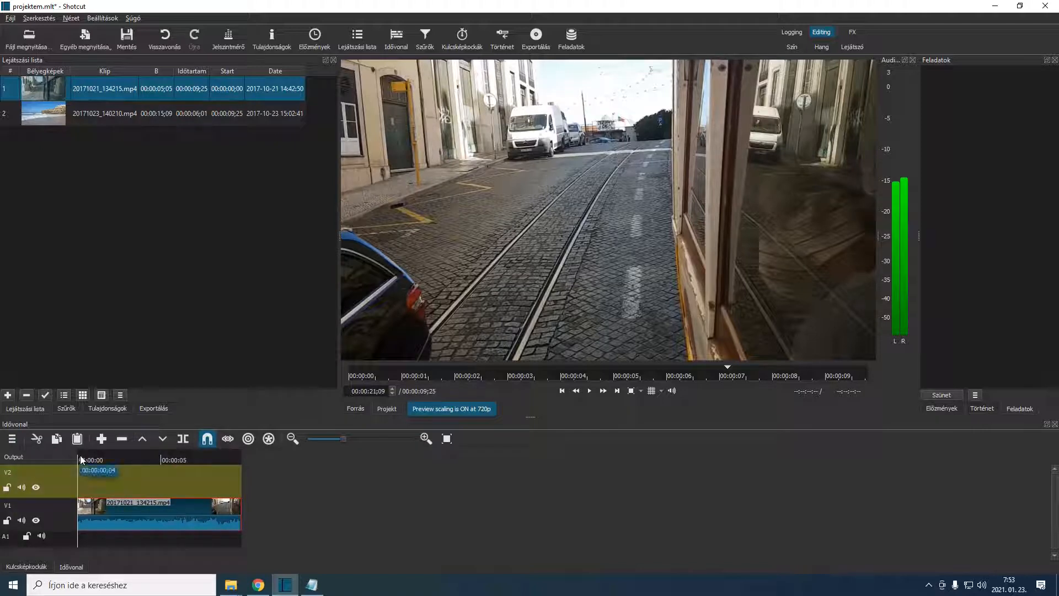
Scrub the timeline to 00:00:04;13 and switch the active track between V2, A1 and V1.
left_click_drag(85, 460, 151, 457)
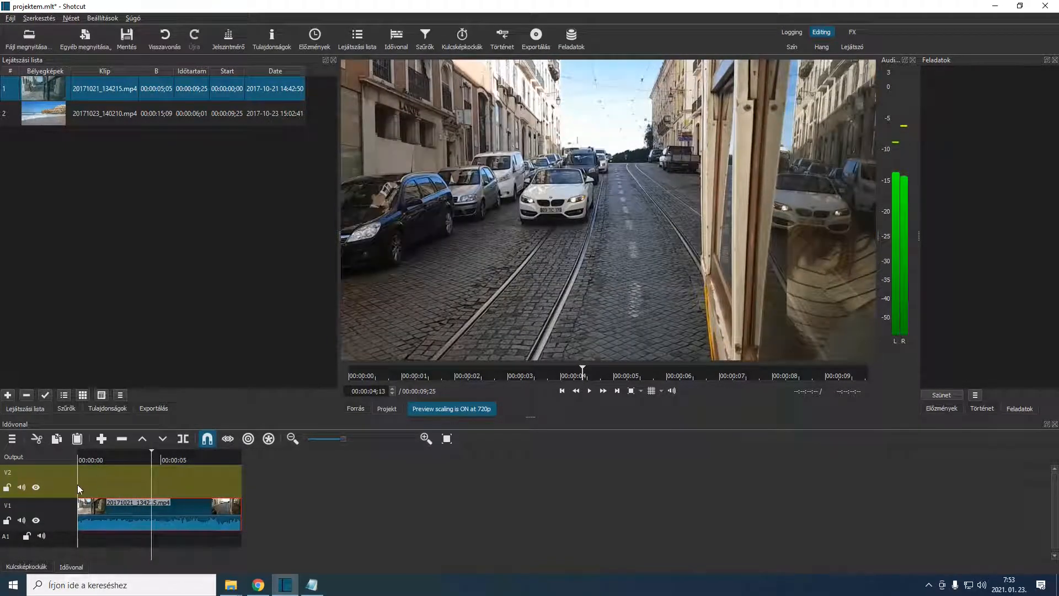
left_click(70, 518)
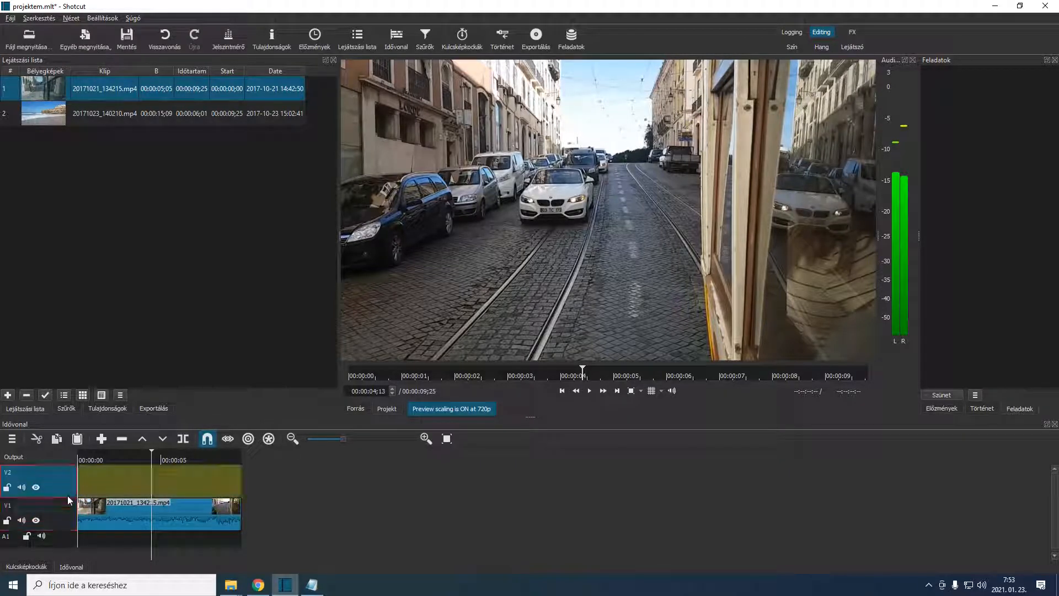
left_click(70, 542)
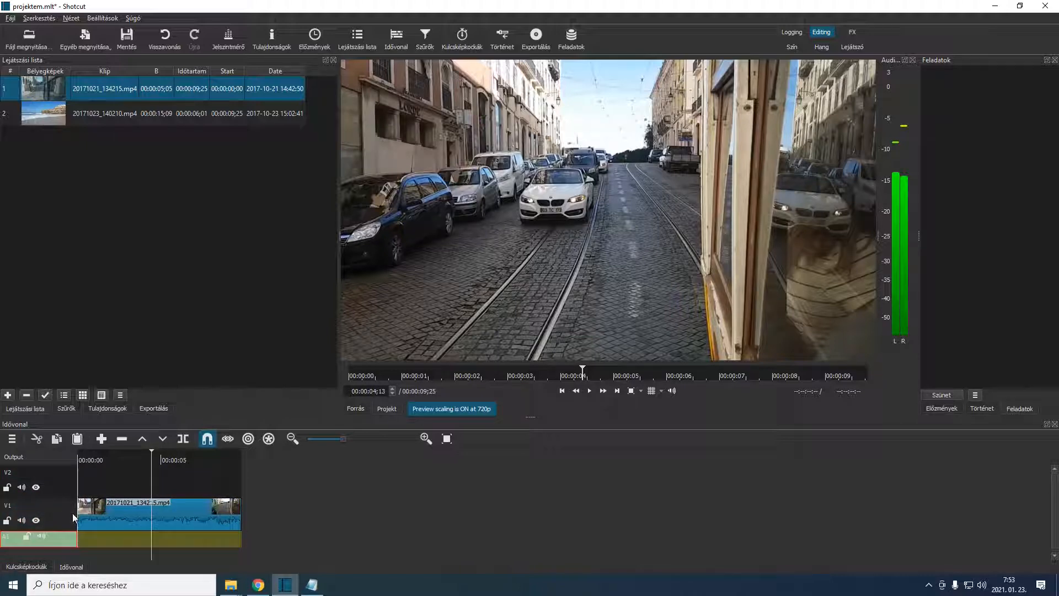
left_click(114, 520)
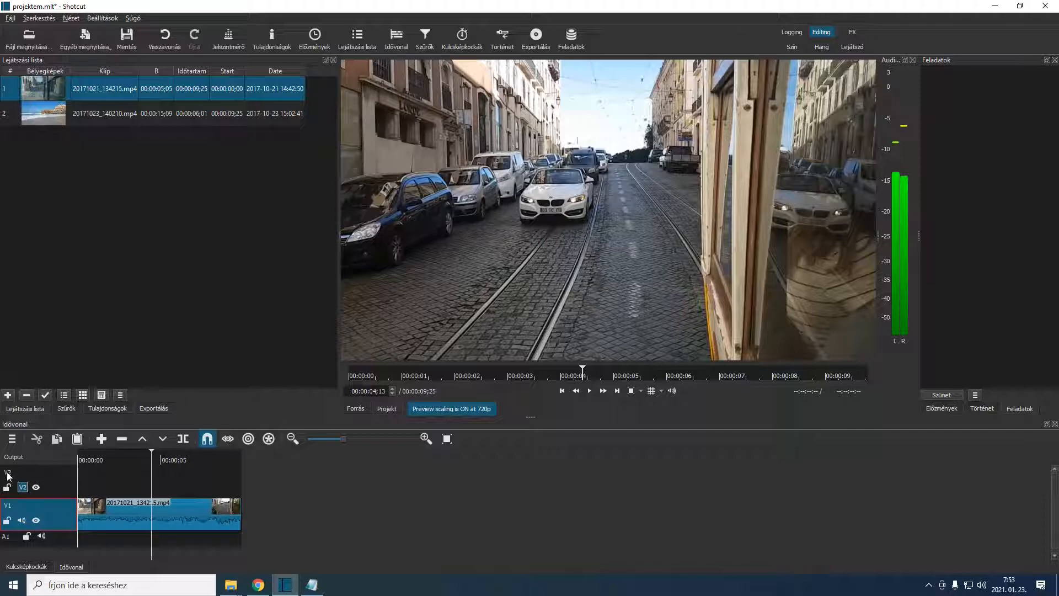
Rename video track V2 to Sav2 and video track V1 to Sav1.
double_click(8, 474)
type("Sav2")
double_click(17, 506)
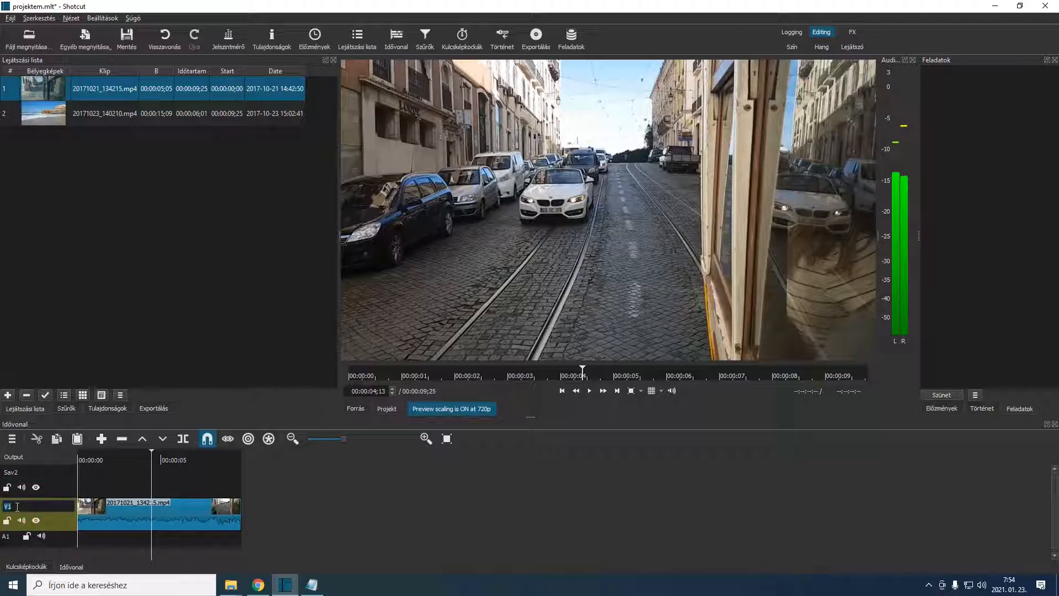
type("Sav1")
key("Return")
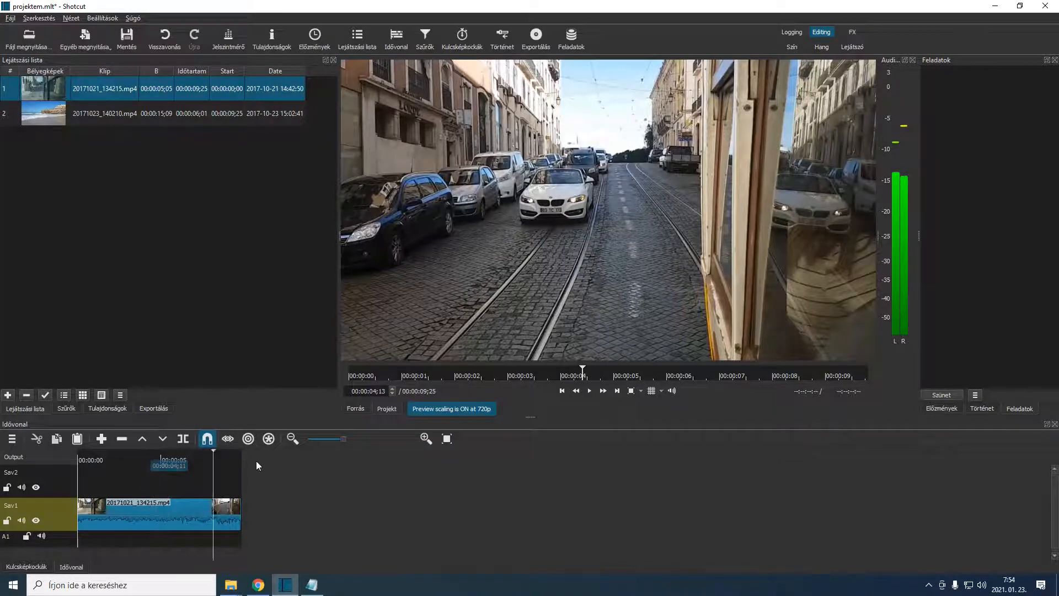
Place the beach clip on Sav1 about 2.5 seconds after the street clip's end, and undo its removal.
left_click(283, 461)
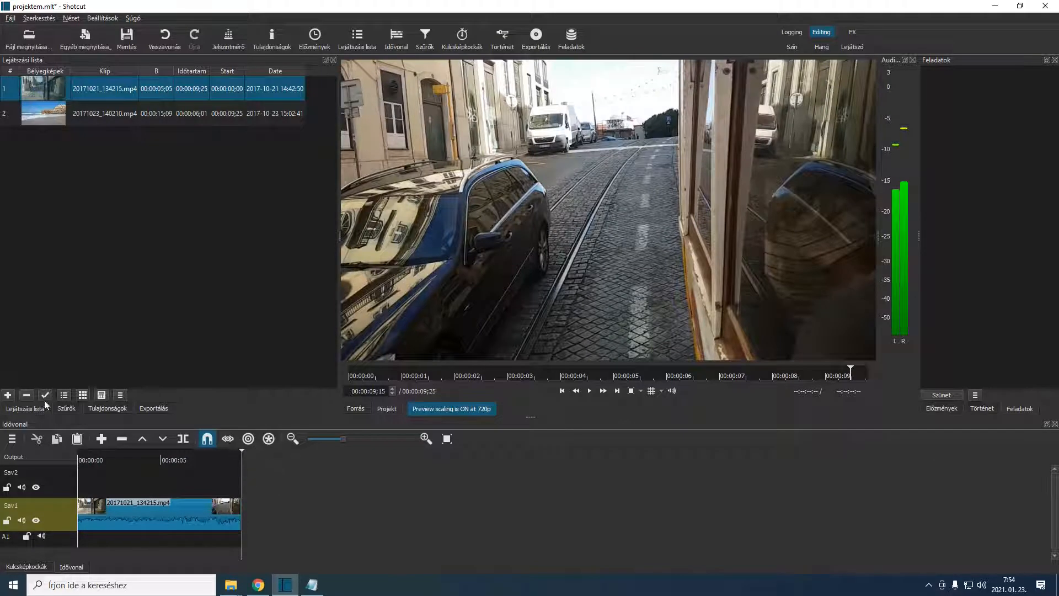
left_click(107, 120)
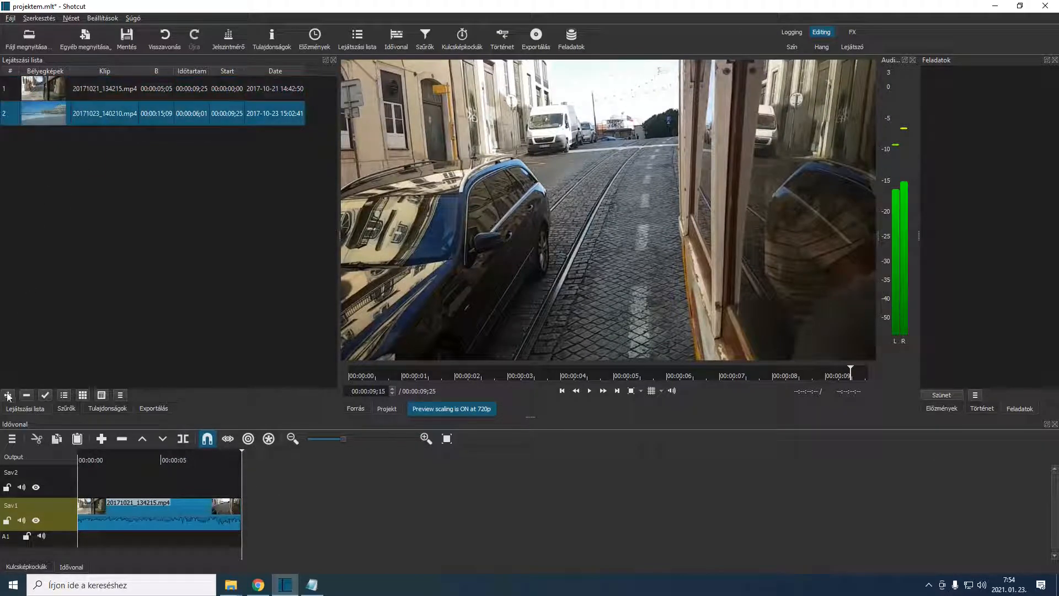
left_click_drag(64, 115, 284, 515)
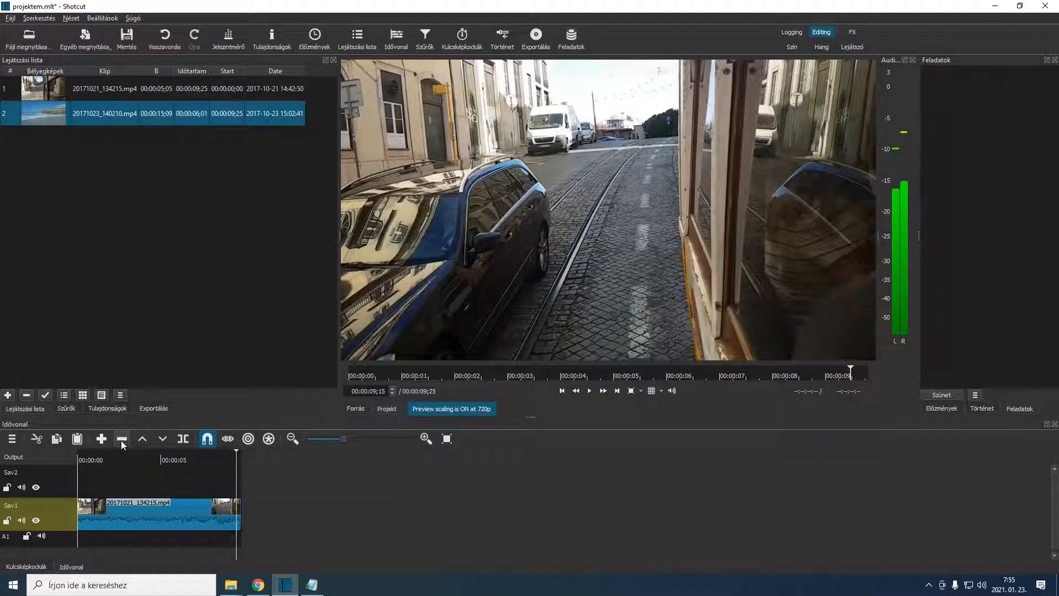
left_click(166, 39)
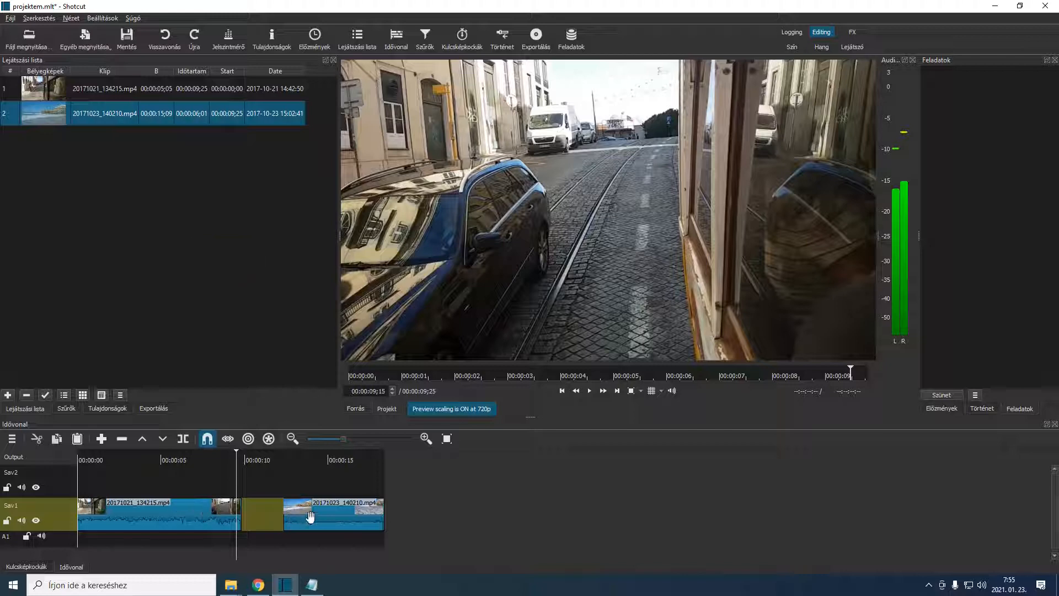
Shift both clips along Sav1 so the street clip starts at about 3 seconds and the beach clip at about 16.5 seconds.
left_click(389, 518)
left_click_drag(329, 520, 418, 519)
left_click_drag(221, 519, 270, 509)
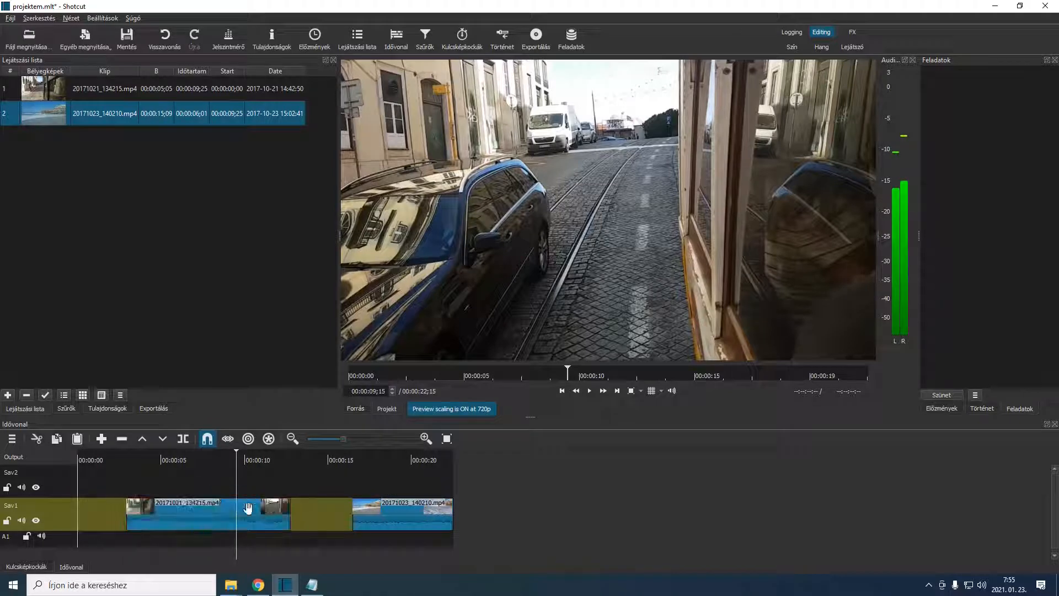
Move the street clip up to Sav2, and move the beach clip to A1 and back to Sav1 at about 16 seconds.
left_click(191, 517)
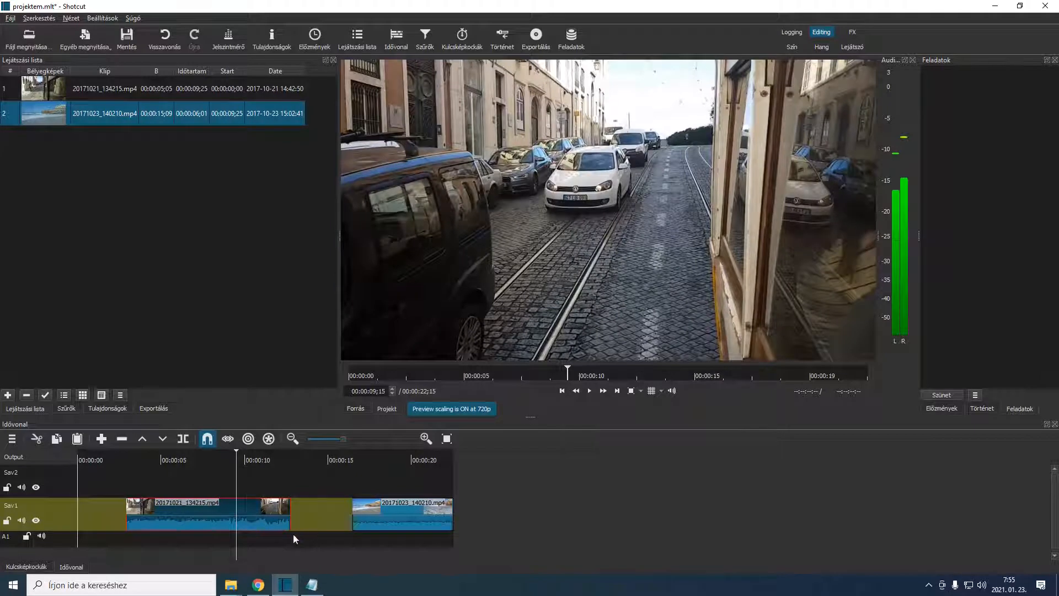
left_click_drag(207, 516, 210, 492)
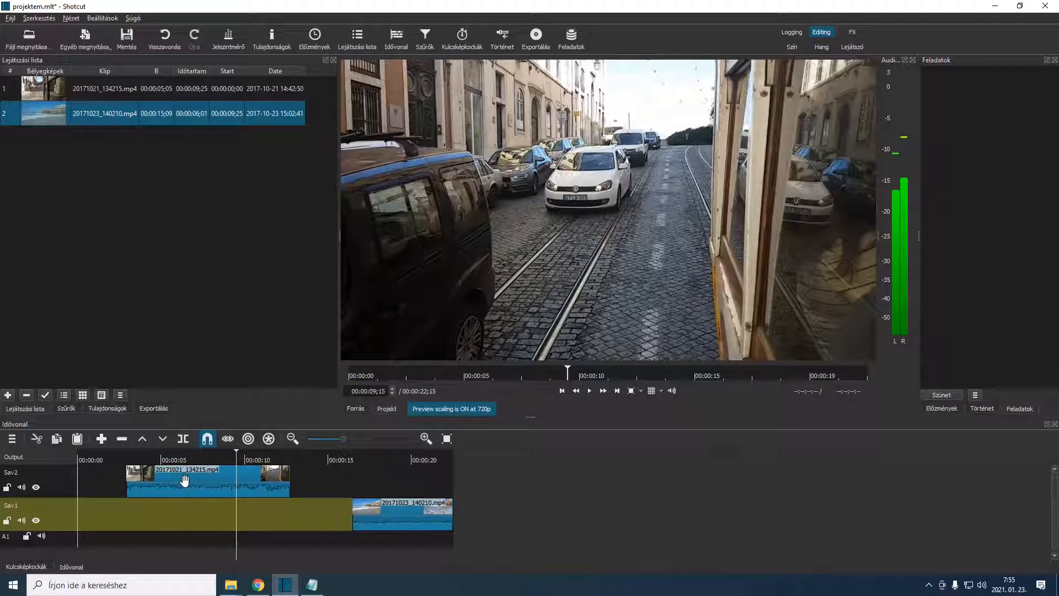
left_click_drag(392, 511, 318, 549)
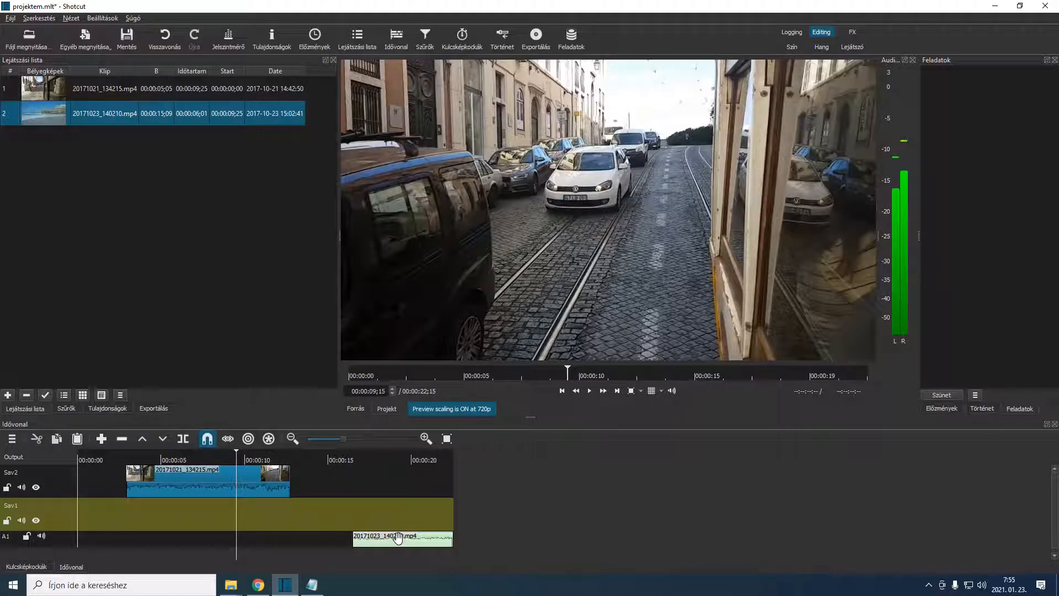
left_click_drag(397, 539, 381, 516)
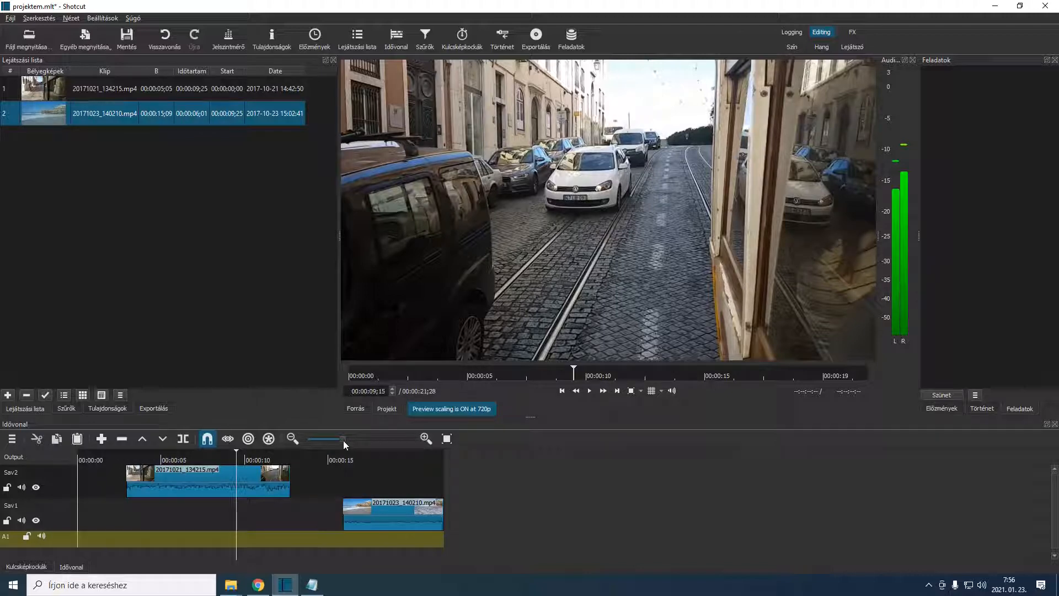
Move the beach clip on Sav1 to start at about 10 seconds, overlapping the end of the street clip on Sav2.
left_click_drag(333, 442, 369, 439)
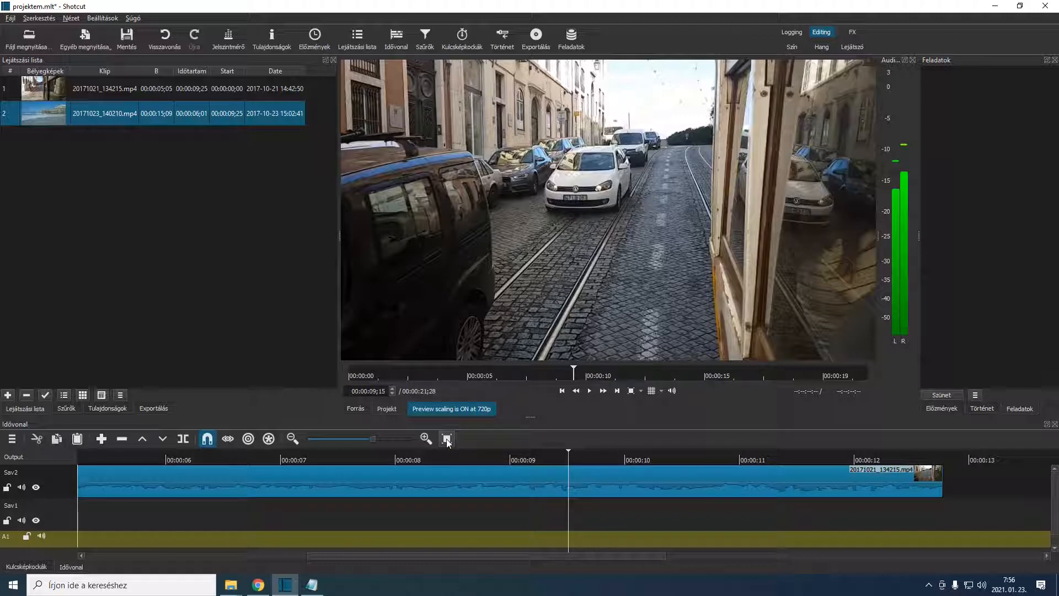
left_click(448, 443)
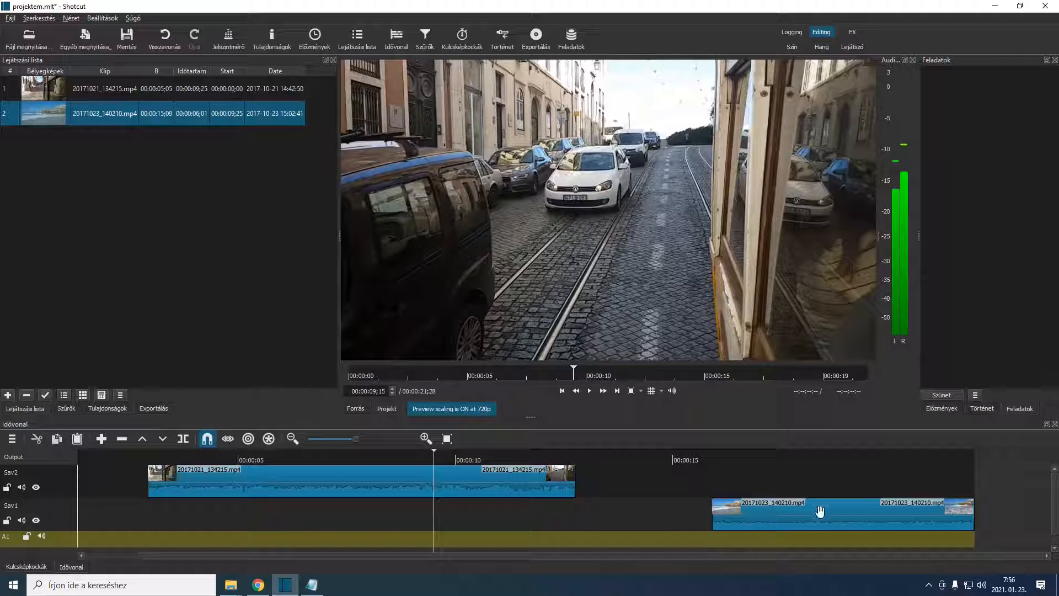
left_click_drag(798, 516, 537, 522)
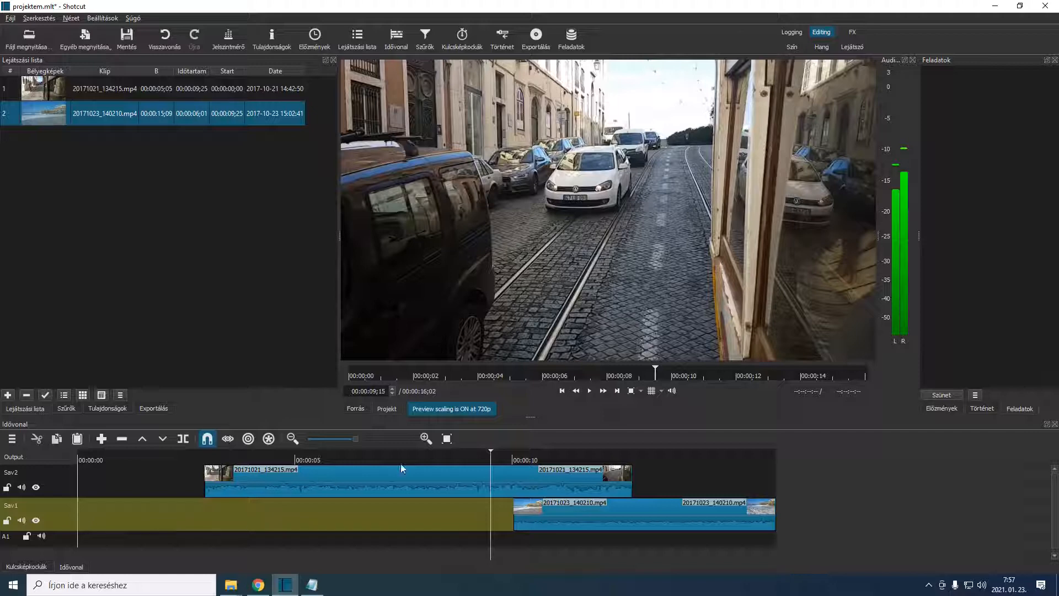
Scrub the timeline through the street clip on Sav2 and its overlap with the beach clip on Sav1.
left_click_drag(491, 451, 369, 451)
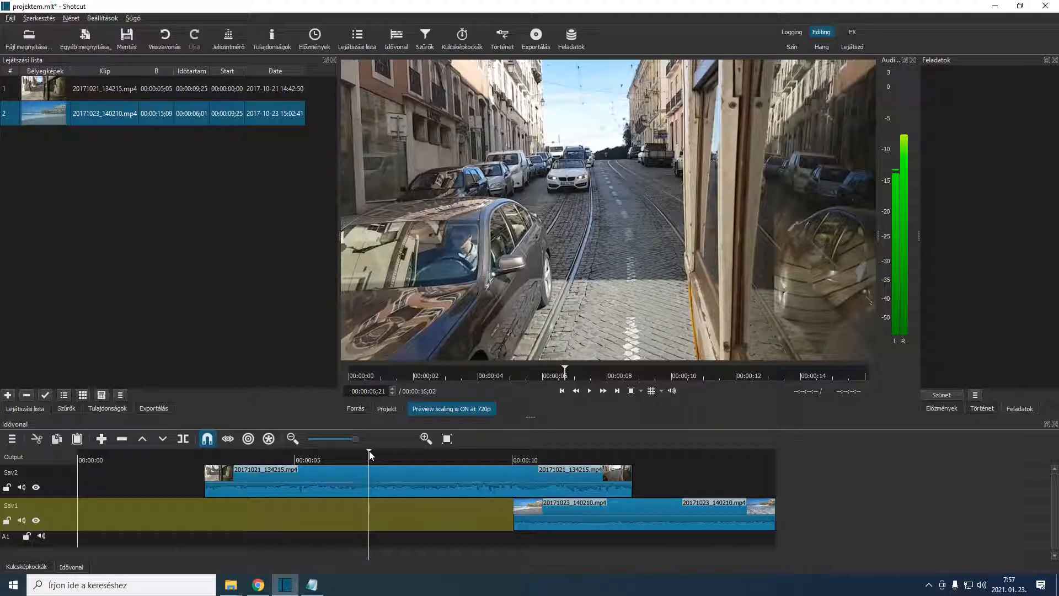
left_click_drag(370, 452, 449, 455)
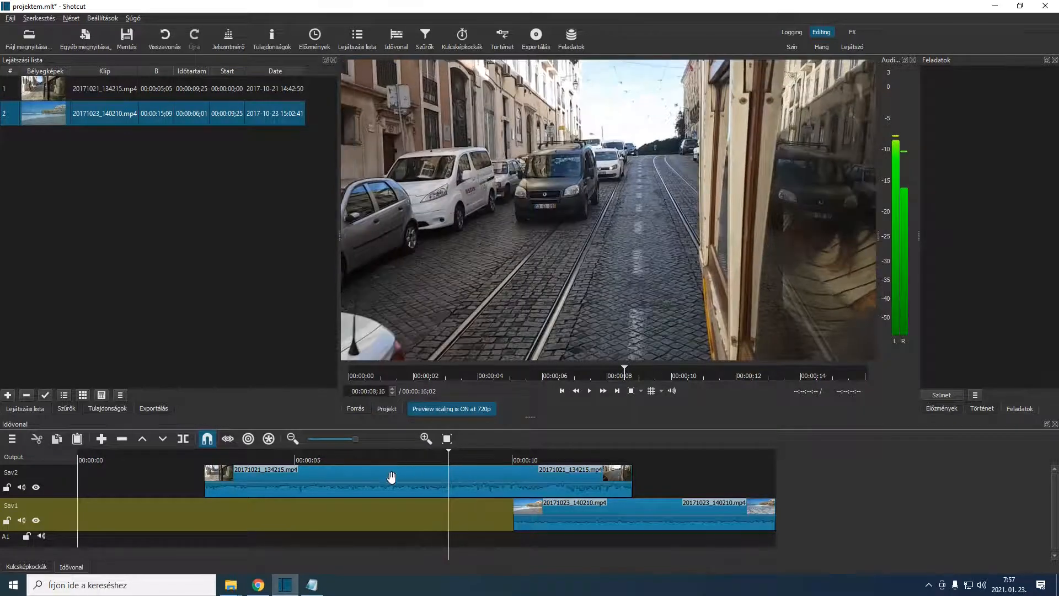
left_click_drag(543, 452, 542, 451)
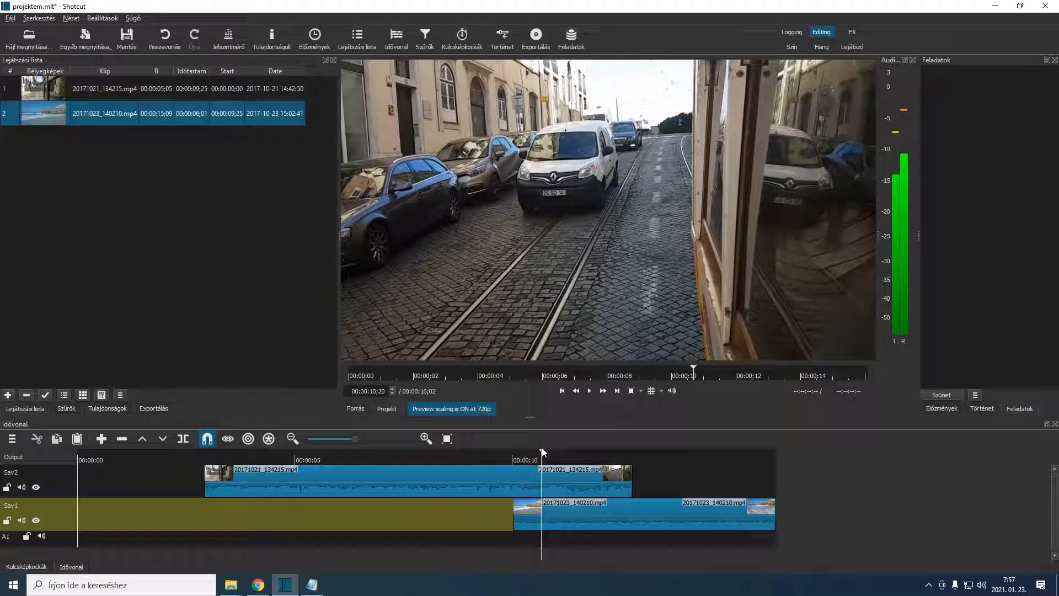
left_click_drag(541, 450, 570, 451)
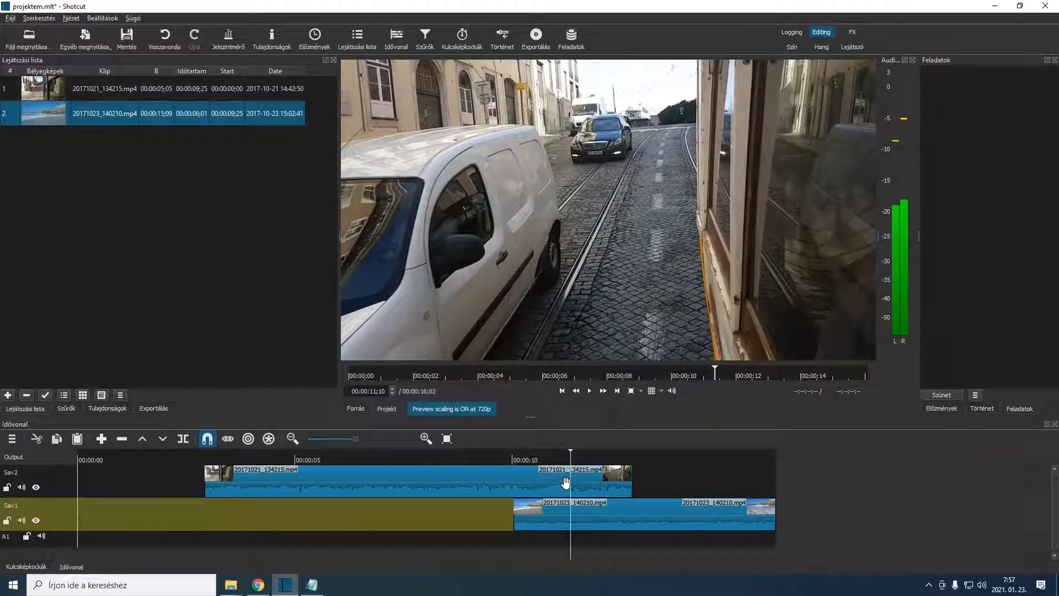
Hide Sav2 to preview the beach clip beneath, show the track again, and scrub past the street clip's end.
left_click(36, 487)
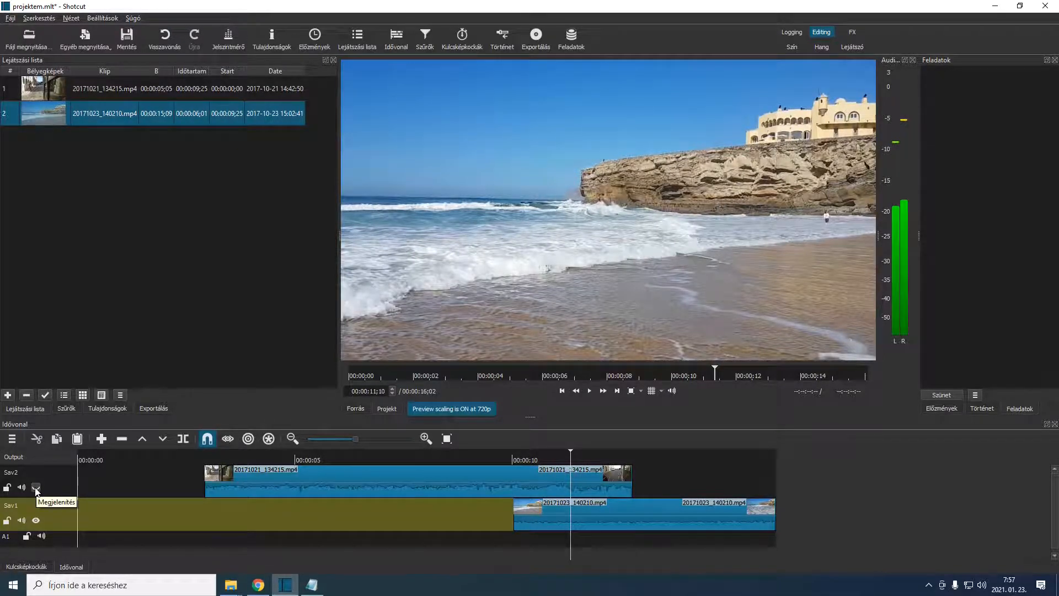
left_click(36, 488)
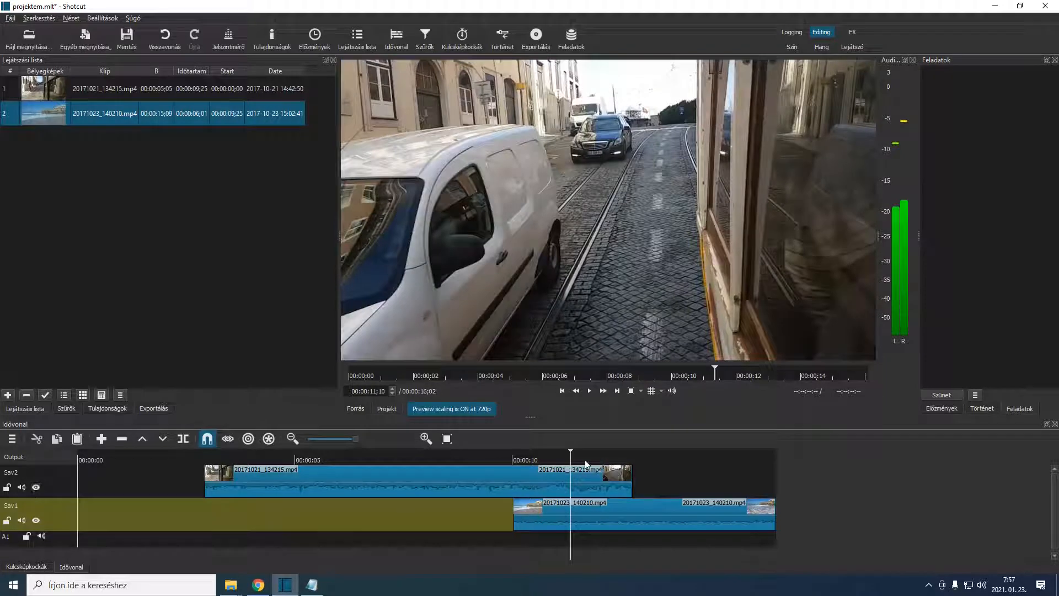
left_click_drag(571, 451, 662, 454)
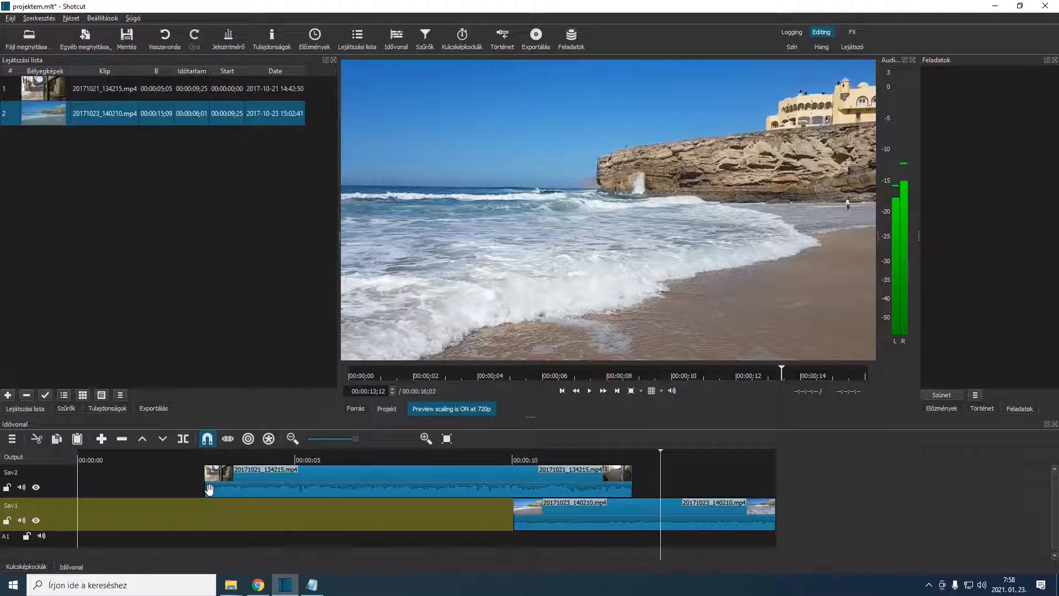
Trim the street clip's start to about 4.6 seconds and its end to about 11 seconds, and move it to start at about 2 seconds on Sav2.
left_click_drag(207, 489, 292, 488)
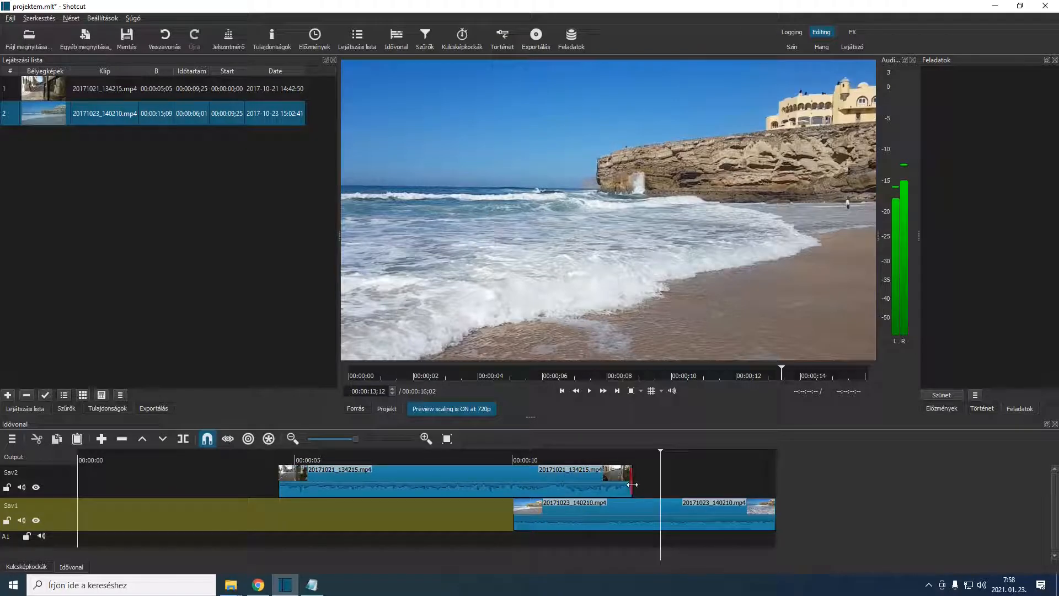
left_click_drag(629, 484, 548, 489)
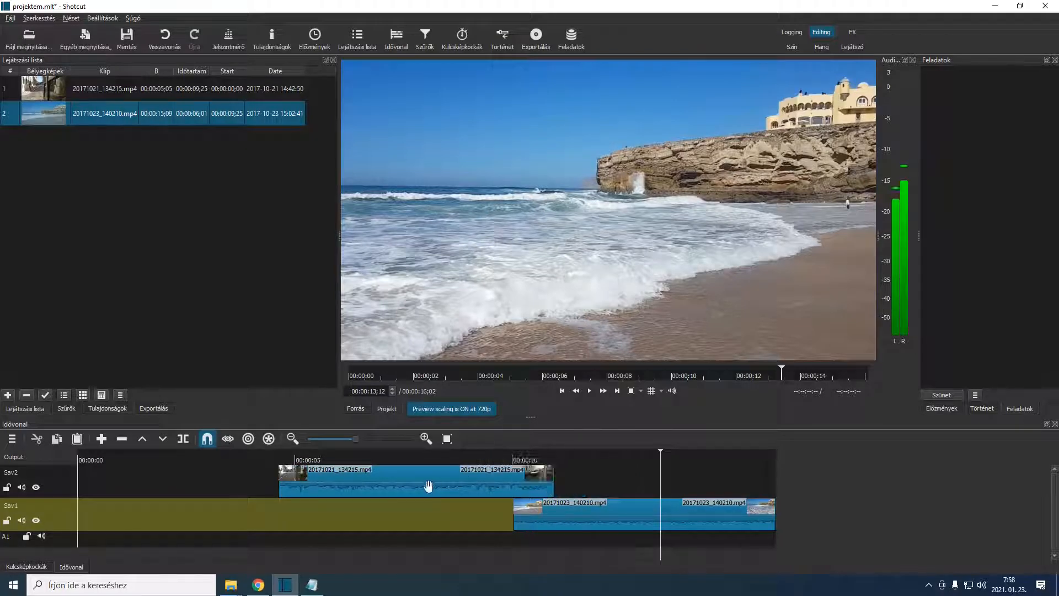
left_click_drag(429, 486, 321, 490)
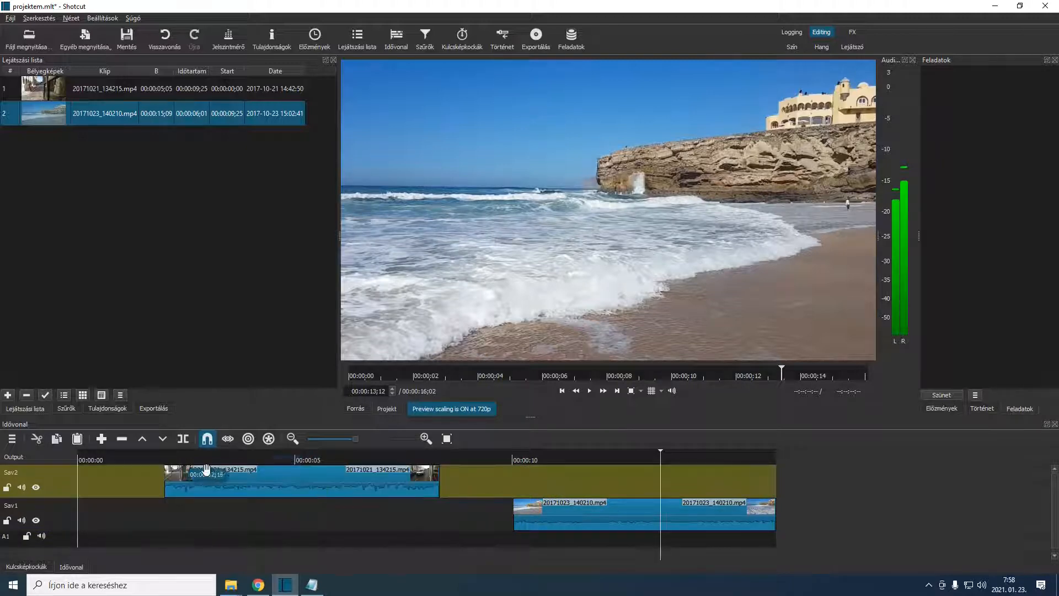
Split the street clip on Sav2 at 00:00:04;23 and move its second part to start at about 5.5 seconds.
left_click(285, 459)
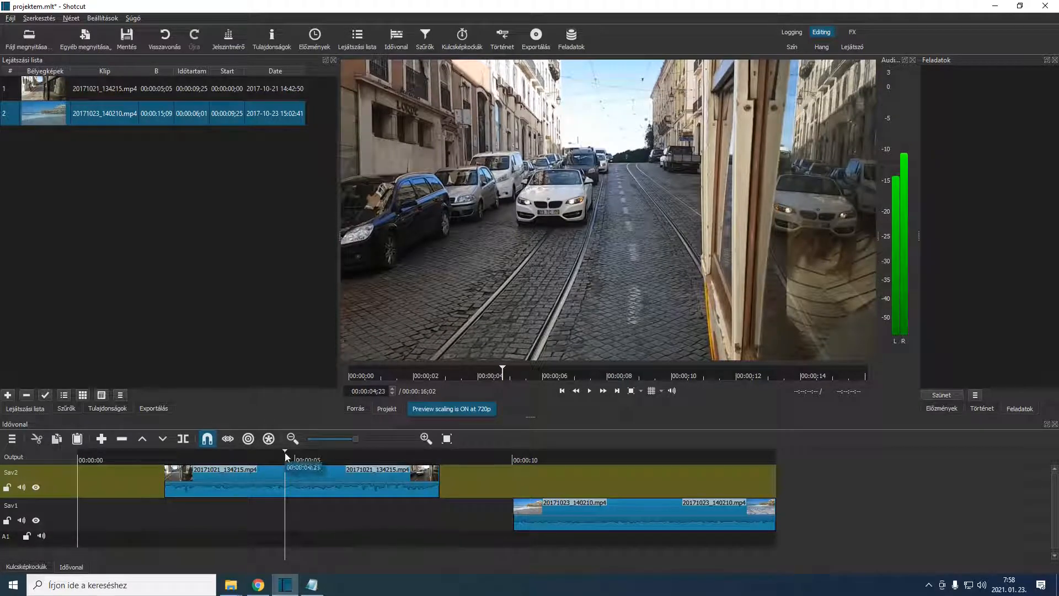
left_click(181, 439)
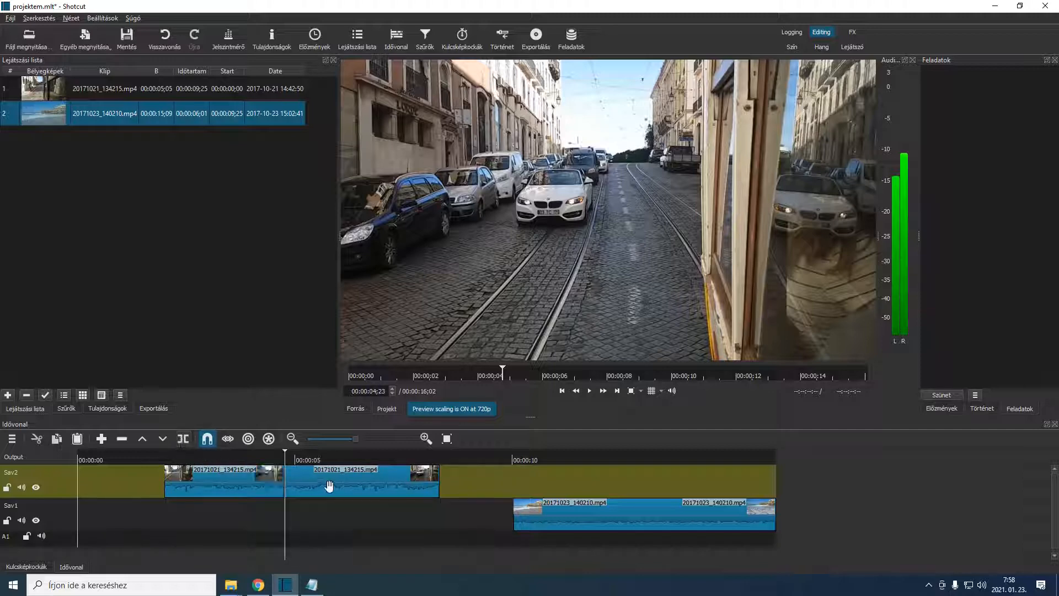
left_click_drag(374, 484, 404, 485)
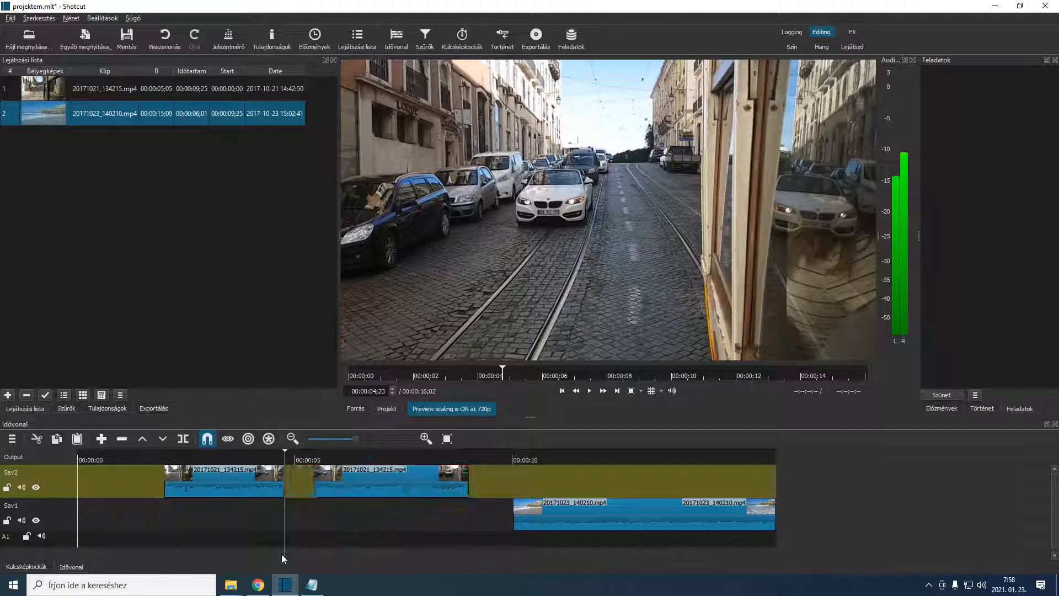
left_click(190, 481)
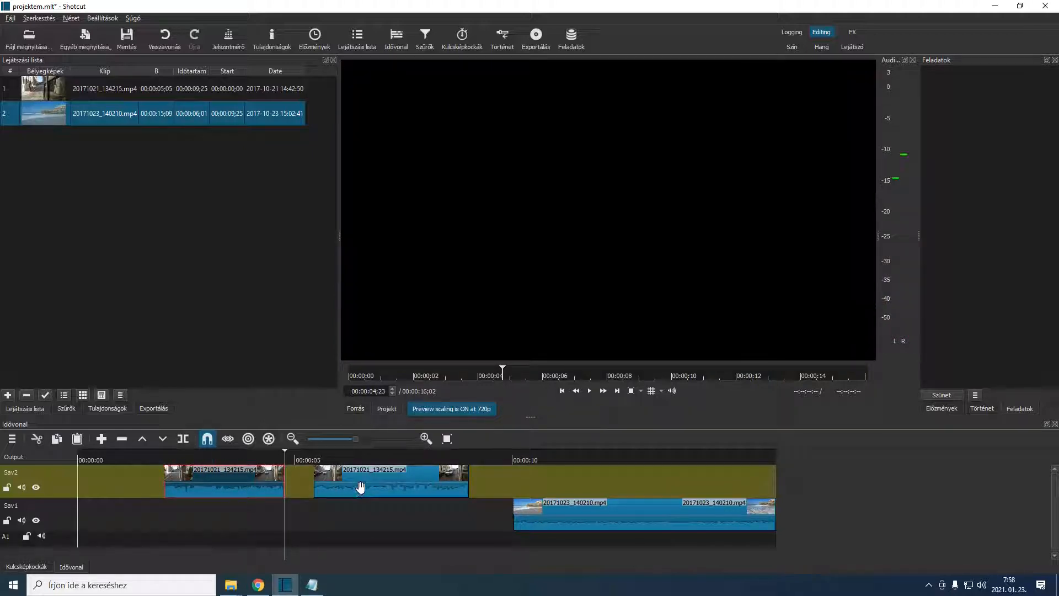
Move the beach clip to 00:00:04;23 on Sav1, and the two street parts on Sav2 to about 1.3 and 12.4 seconds.
left_click_drag(361, 487, 580, 473)
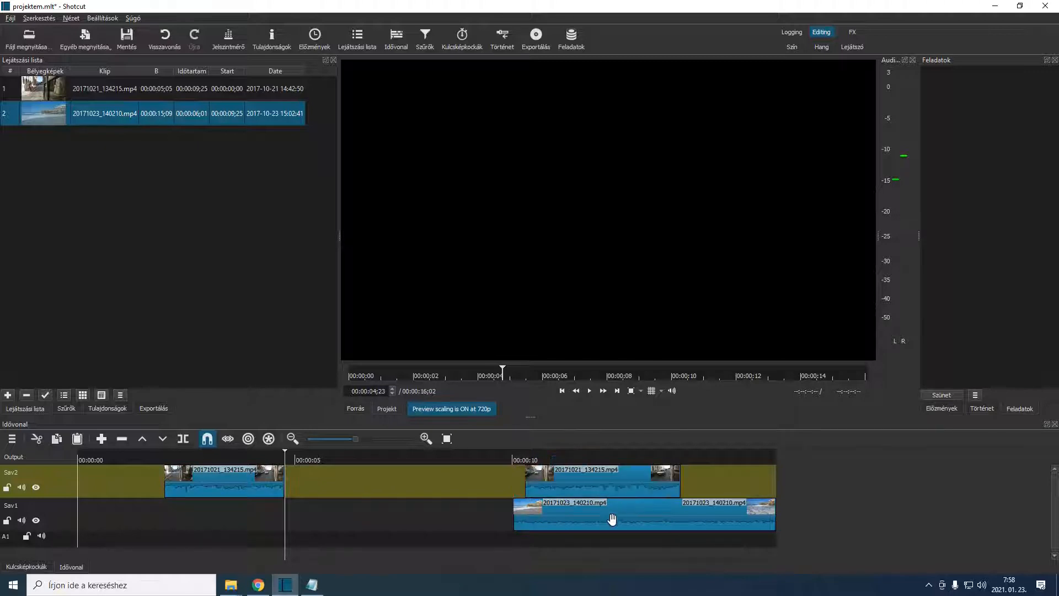
left_click_drag(612, 520, 384, 525)
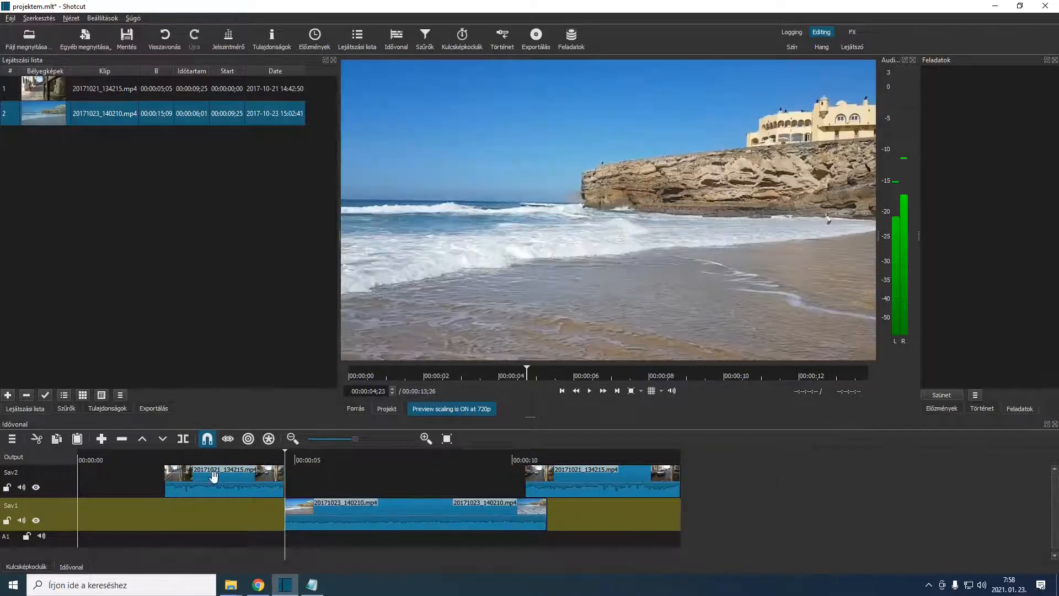
left_click_drag(190, 479, 162, 482)
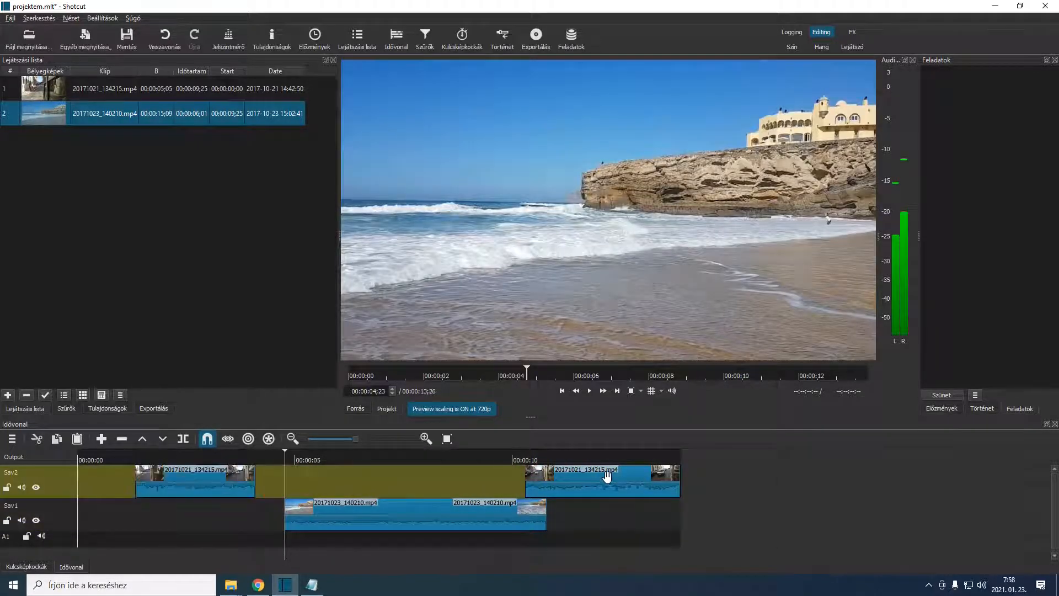
left_click_drag(607, 476, 699, 475)
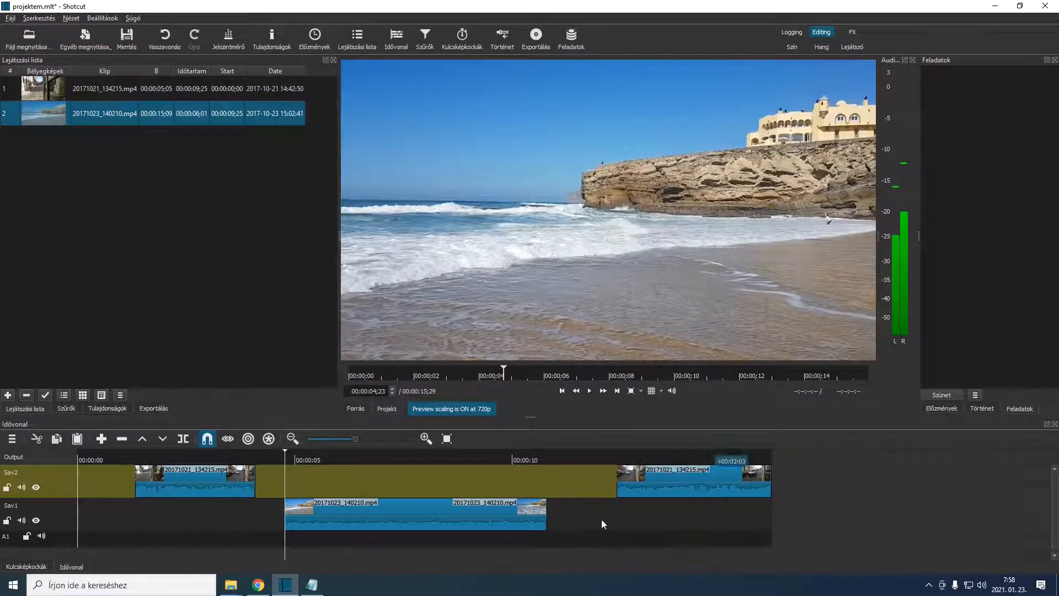
left_click(440, 520)
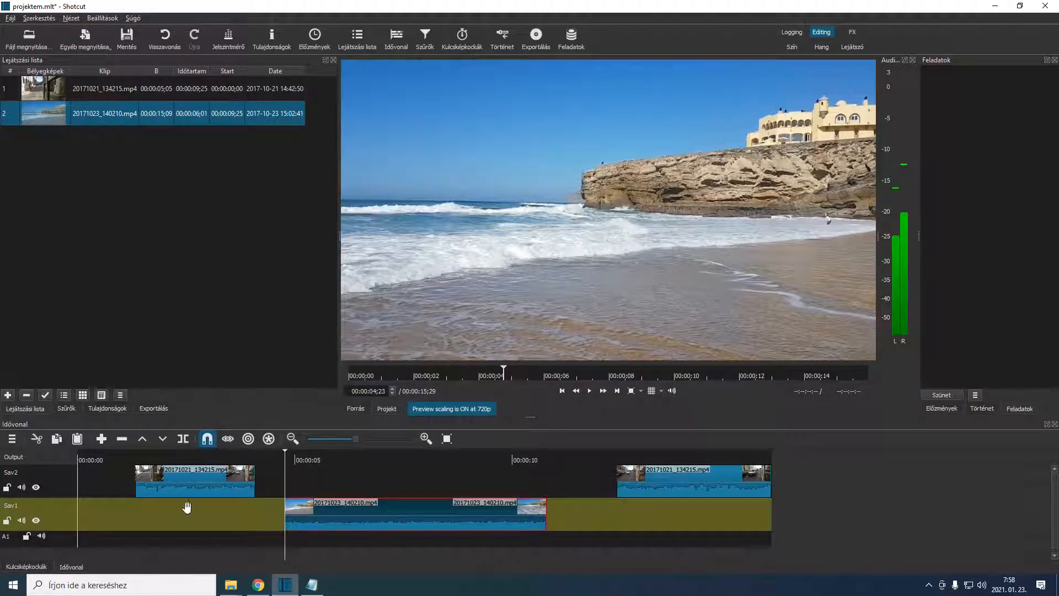
Move both street clip parts down to Sav1, one before the beach clip at about 1 second and one after it at about 12.4 seconds.
left_click_drag(187, 507, 174, 524)
left_click(610, 485)
left_click_drag(691, 475, 693, 516)
left_click(577, 517)
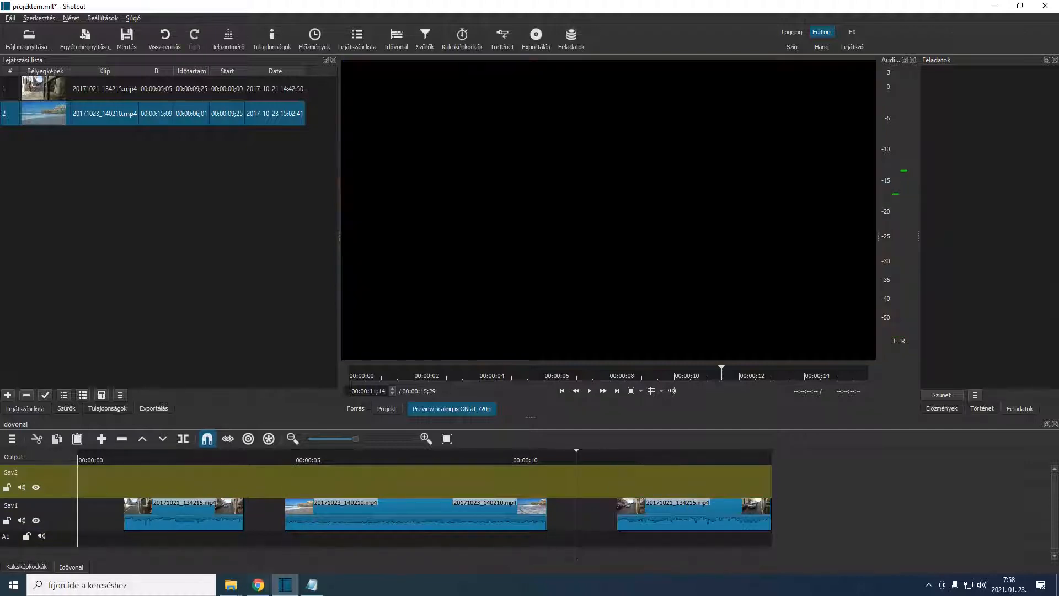
Remove the three gaps before and between the clips on Sav1, and scrub across the first cut to 00:00:05;02.
left_click(69, 521)
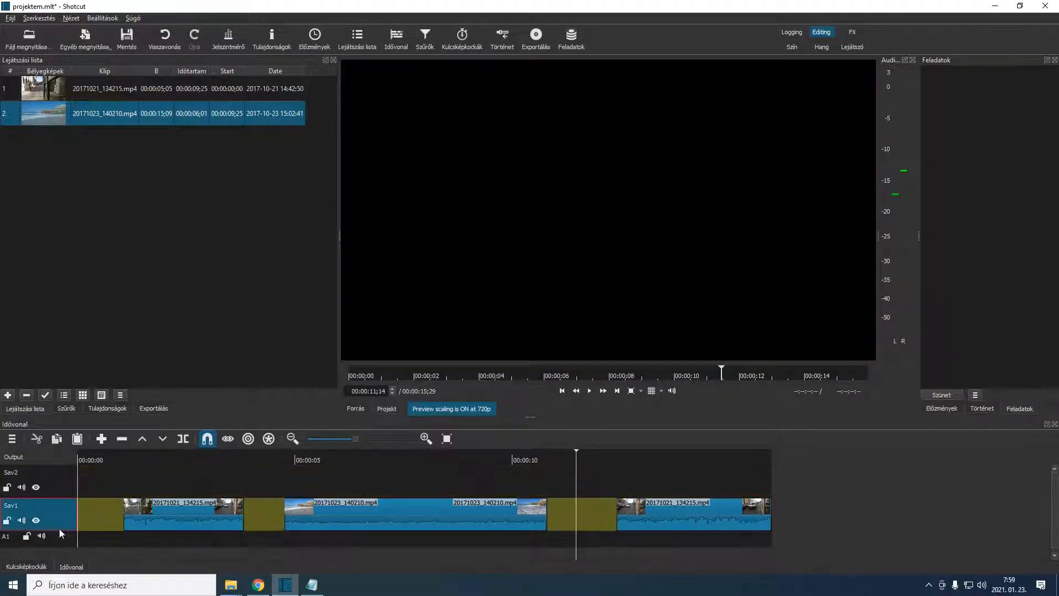
right_click(102, 521)
left_click(121, 495)
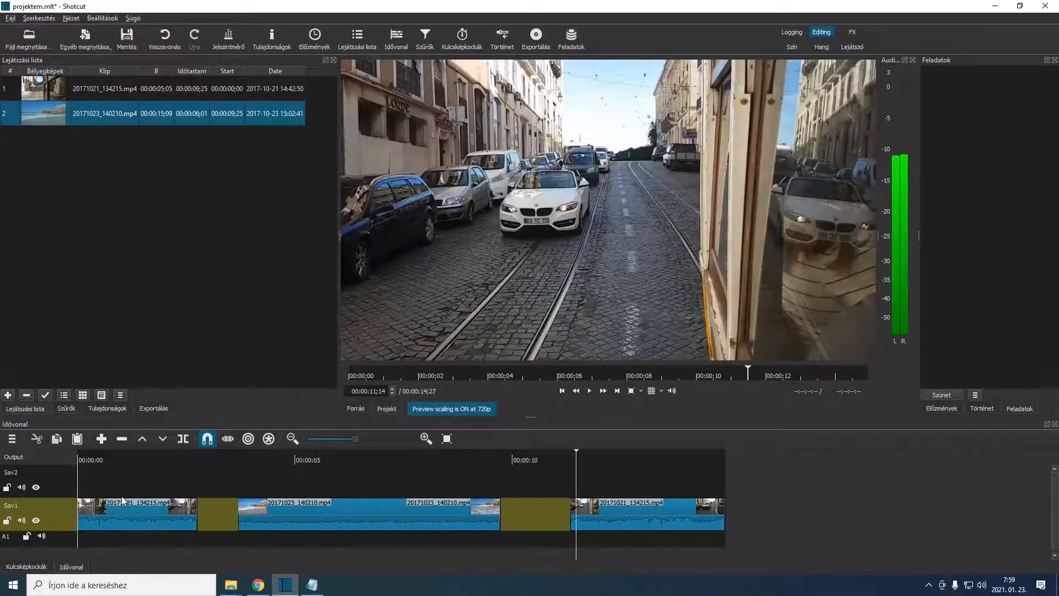
right_click(217, 521)
left_click(240, 495)
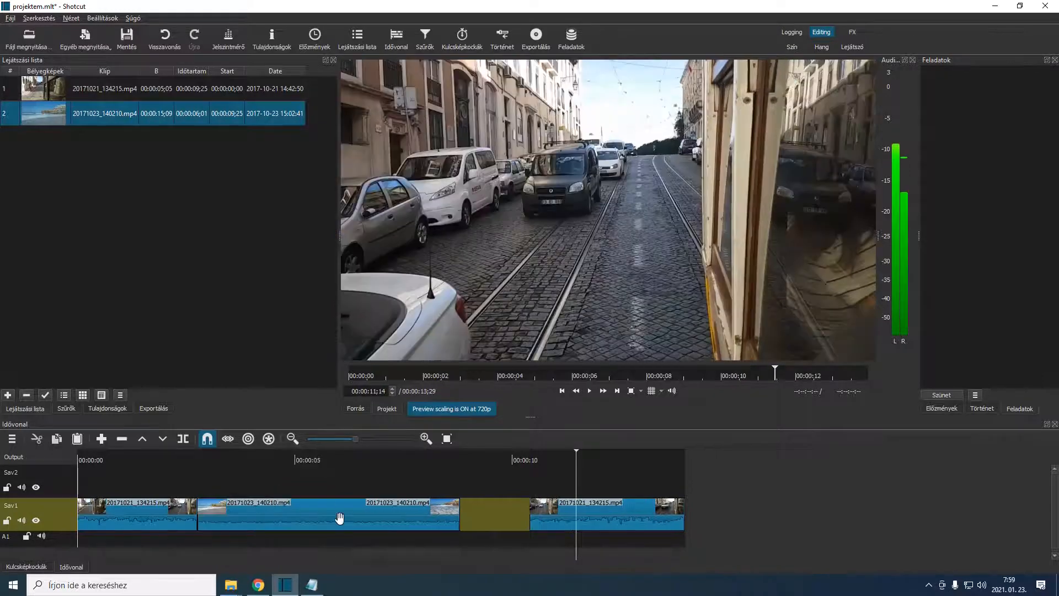
right_click(497, 521)
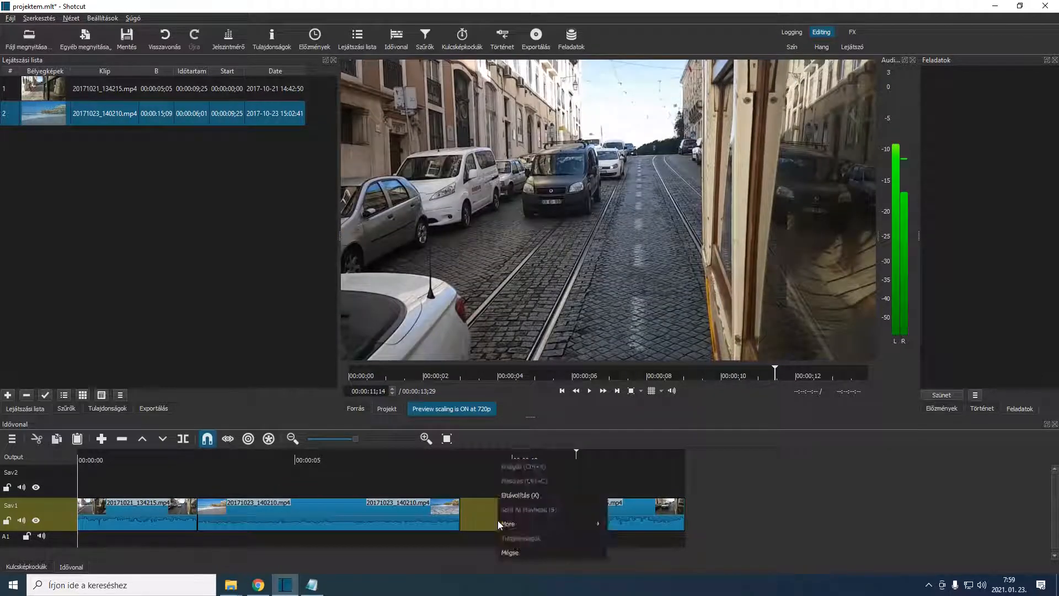
left_click(510, 495)
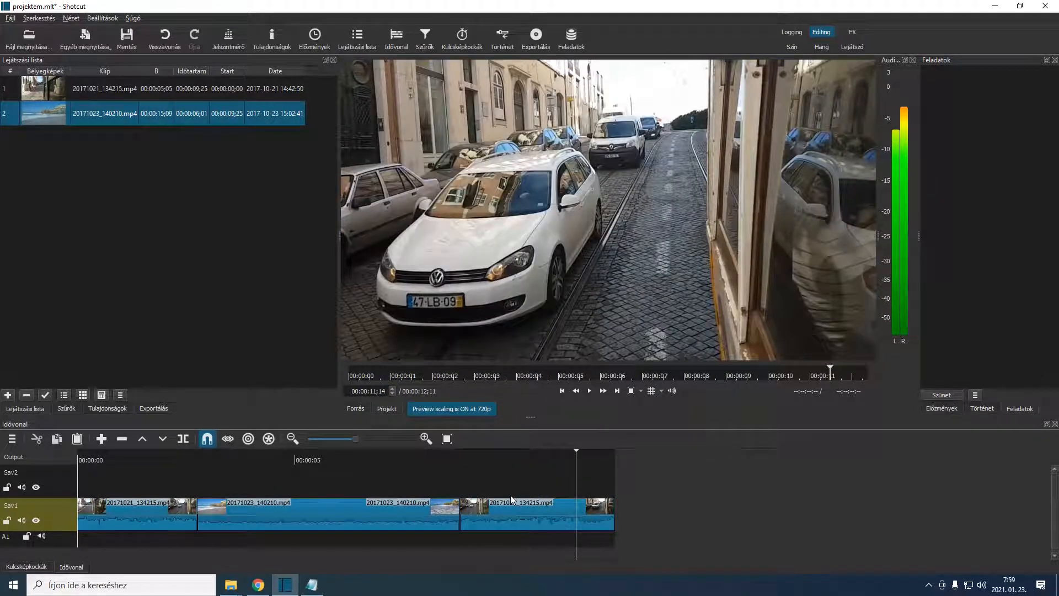
left_click(140, 459)
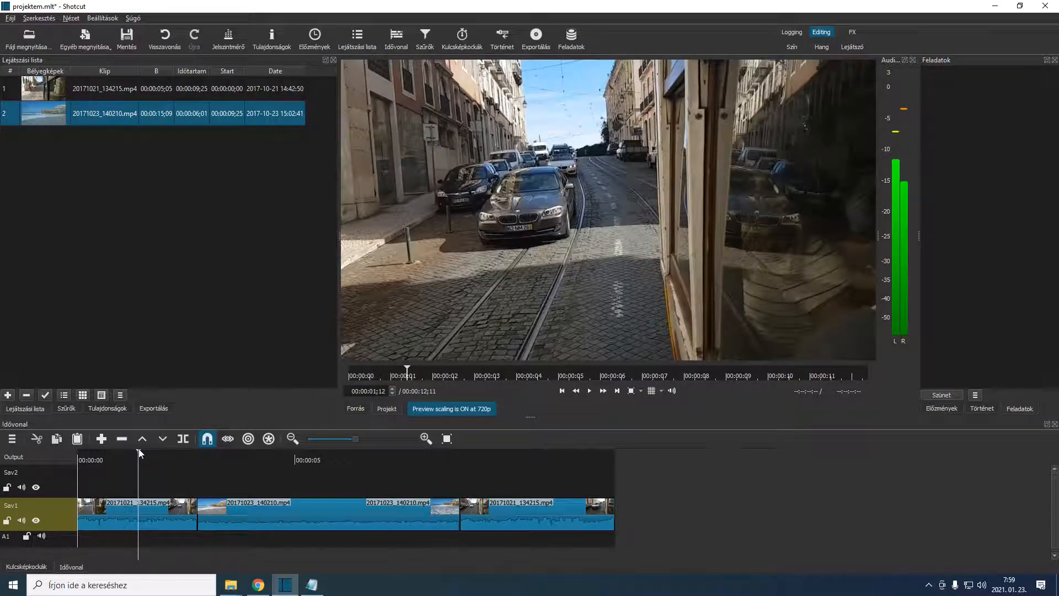
left_click_drag(138, 448, 299, 480)
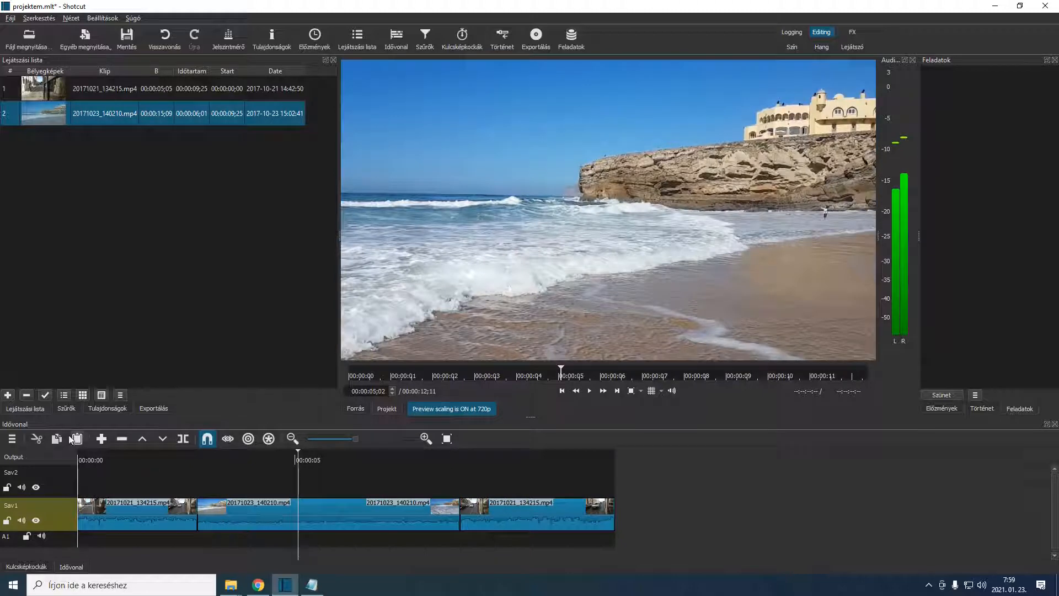